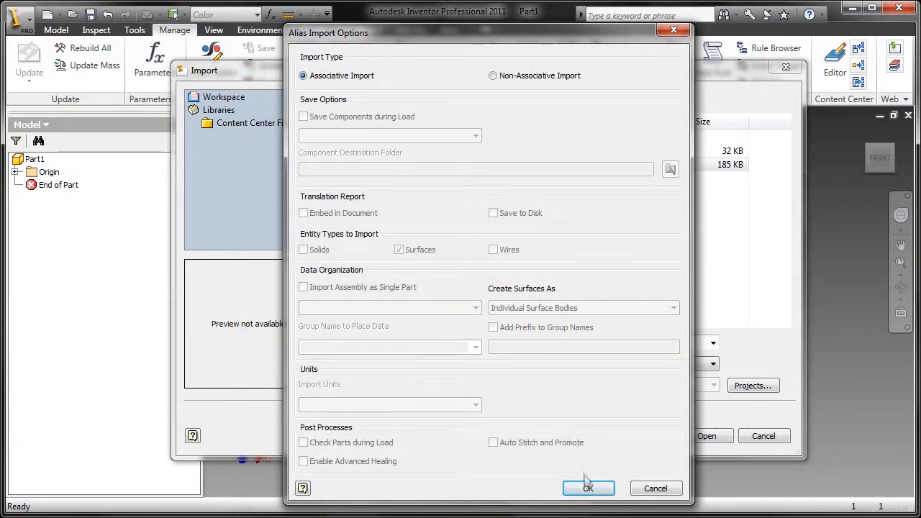
Step: Import Kettle_For_Inventor.wire with the associative Alias options, then orbit to inspect both surface bodies
click(587, 488)
click(712, 436)
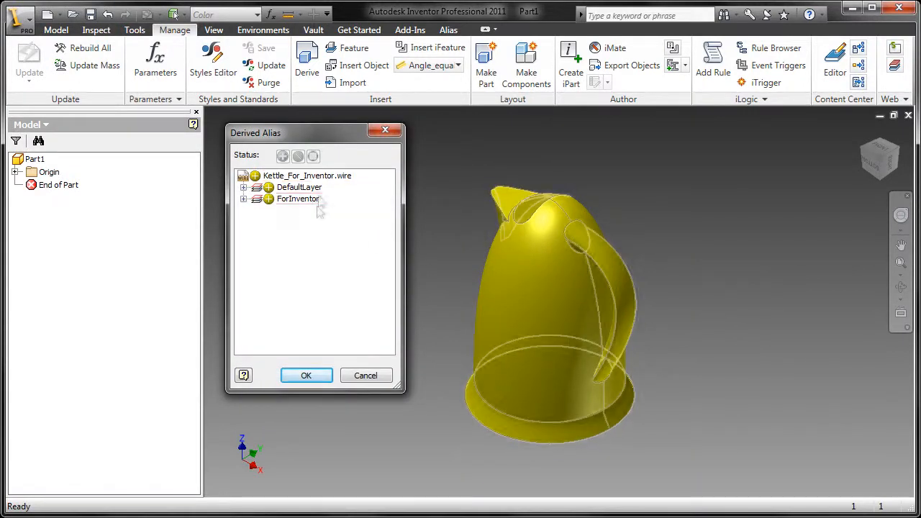
click(325, 381)
shift+middle_drag(388, 360, 442, 372)
scroll(395, 347, down, 1)
Step: Stitch both kettle surfaces into one solid body (Stitch Surface1) and orbit to check it
click(56, 29)
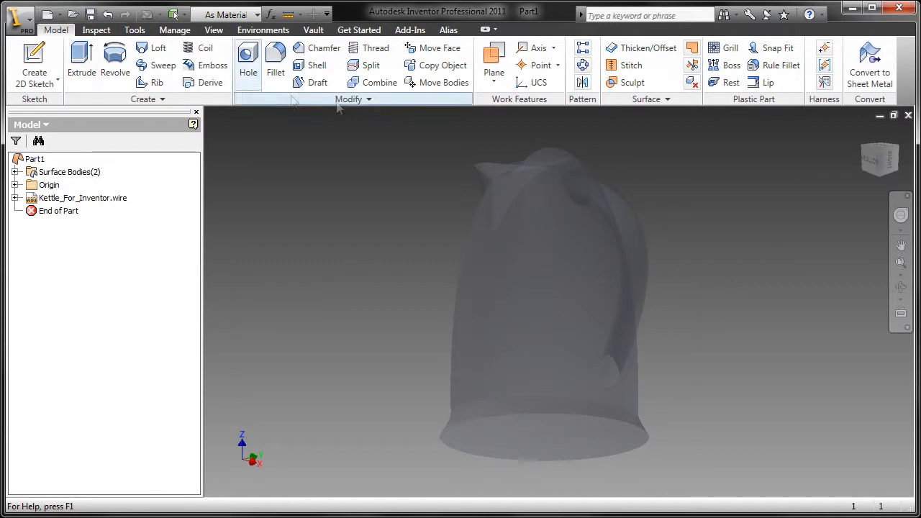
click(626, 65)
drag(715, 473, 432, 263)
click(371, 365)
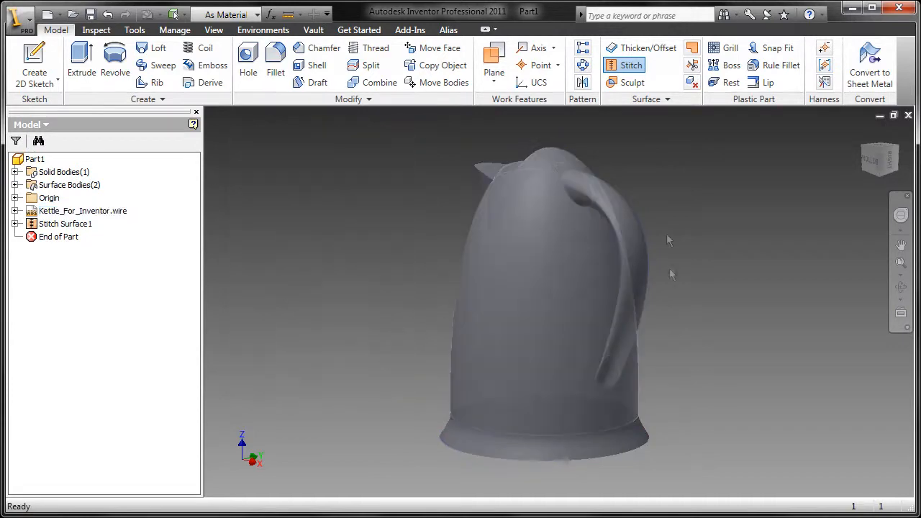
mouse_move(664, 364)
shift+middle_down()
mouse_move(508, 315)
mouse_move(580, 323)
mouse_move(465, 321)
shift+middle_up()
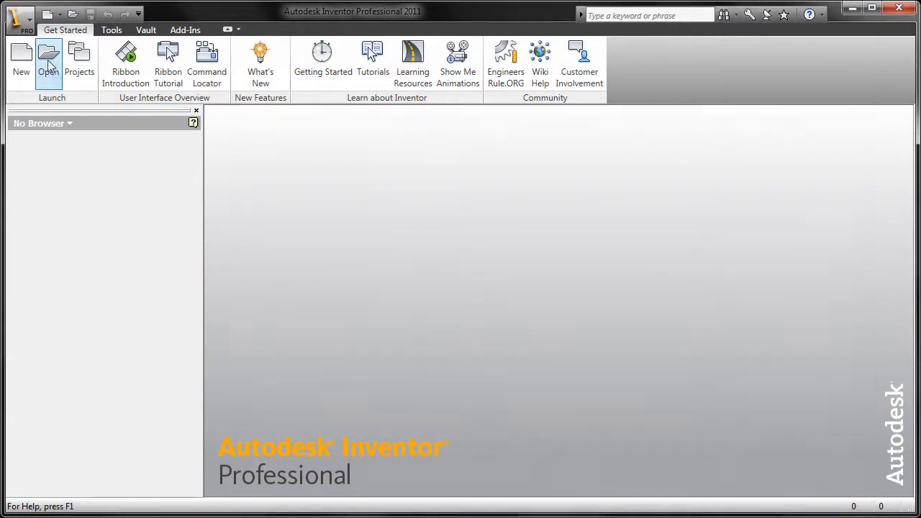
Step: Open Kettle_Start.ipt and orbit the kettle model
click(48, 65)
click(432, 197)
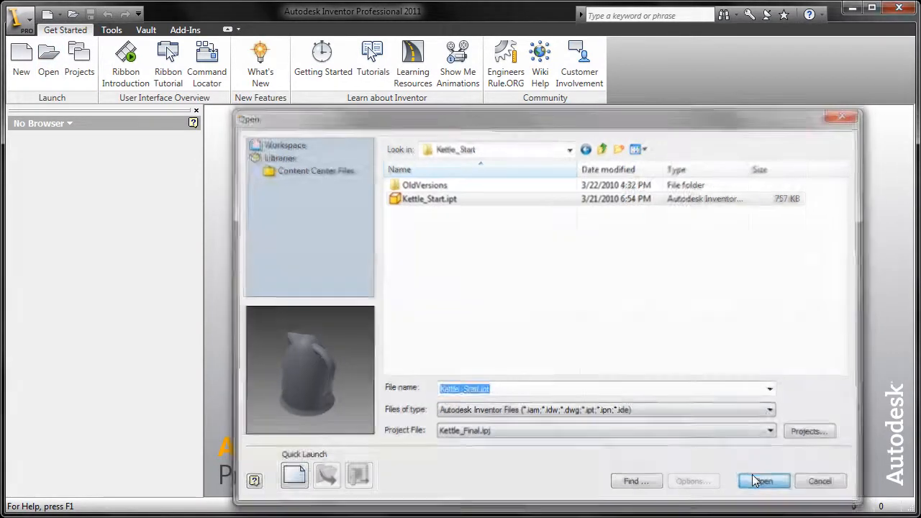
click(760, 479)
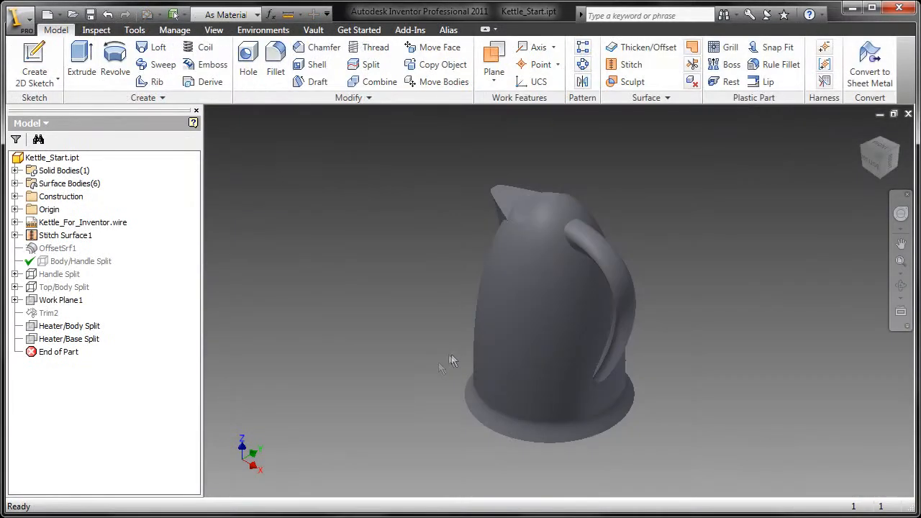
shift+middle_drag(451, 354, 564, 343)
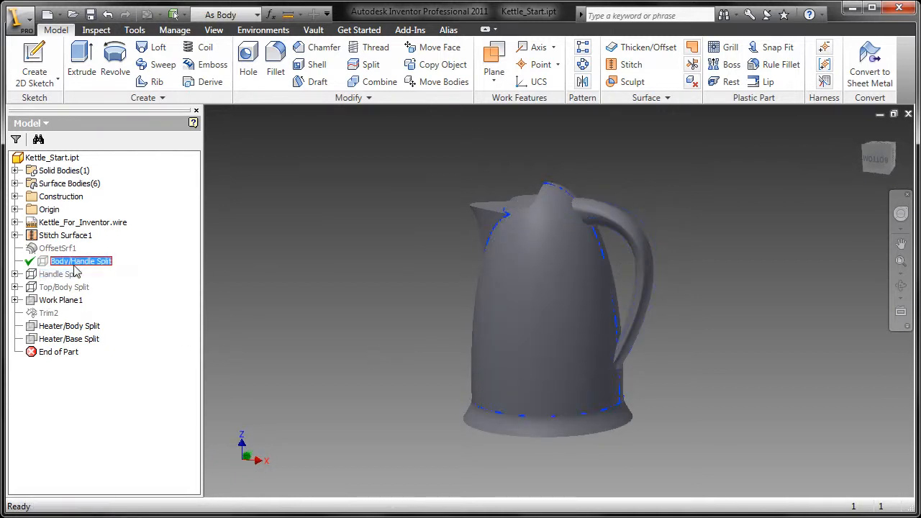
Step: Make the Body/Handle Split surface visible and start a Split
right_click(75, 270)
click(136, 355)
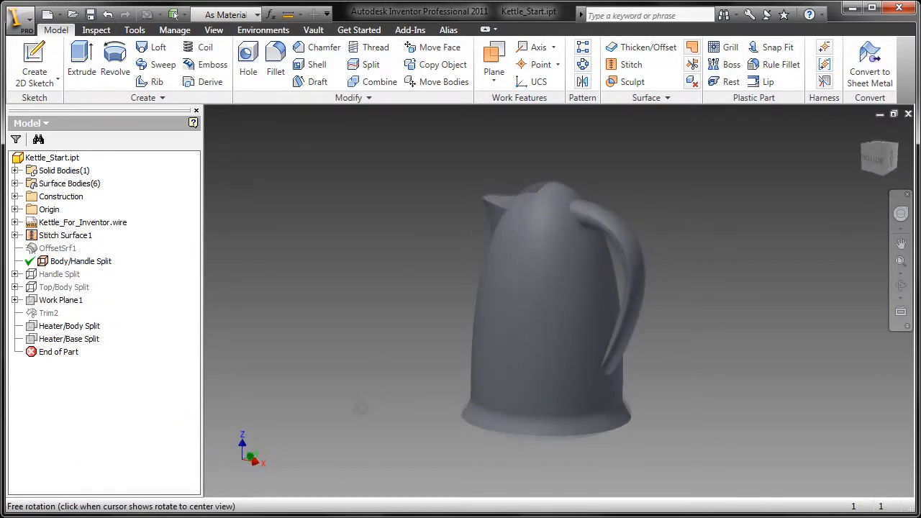
click(367, 64)
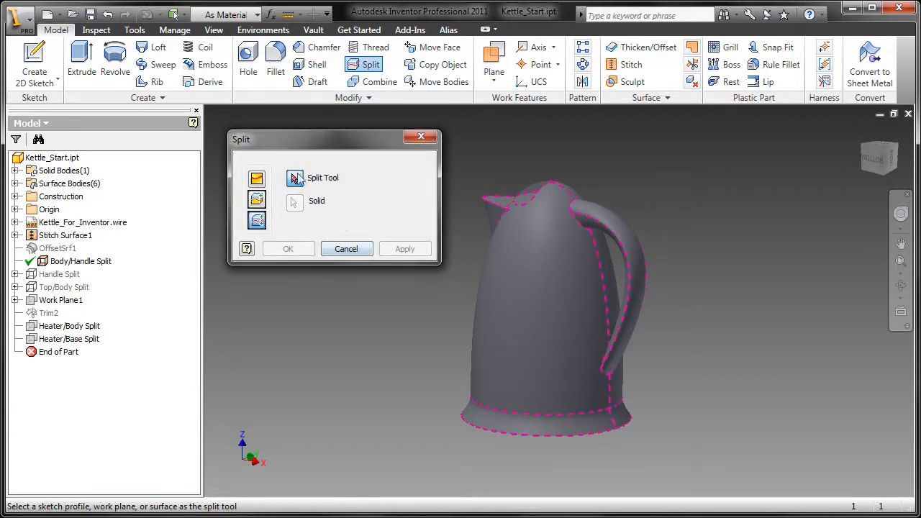
Step: Split the kettle solid with the Body/Handle Split surface, then show Top/Body Split and hide Body/Handle Split
click(534, 197)
click(302, 255)
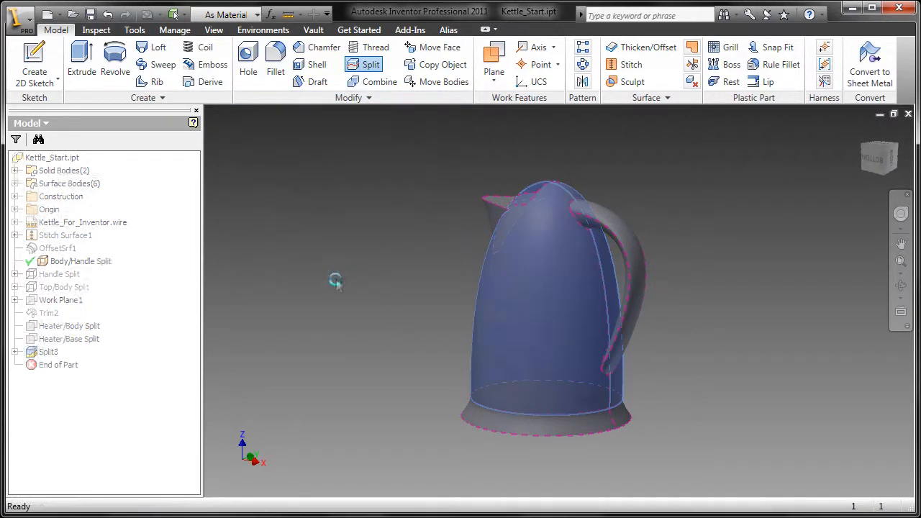
click(15, 171)
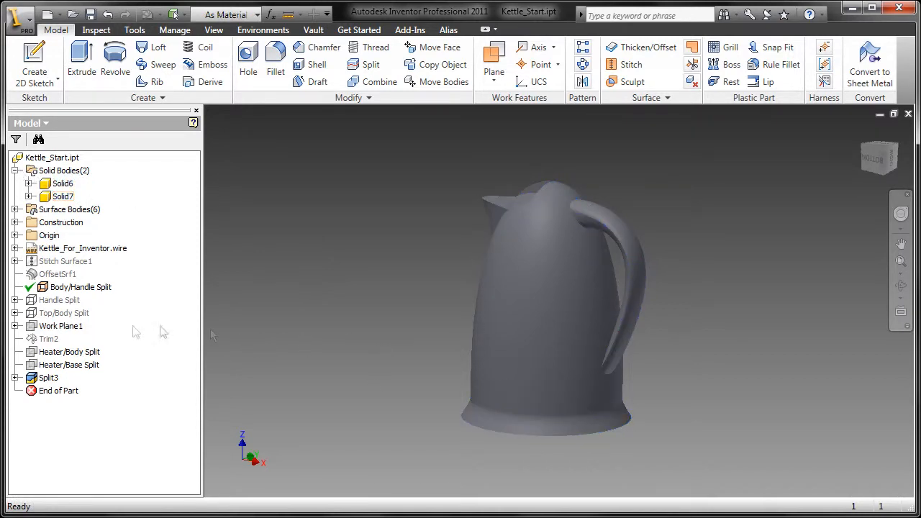
right_click(64, 312)
click(115, 476)
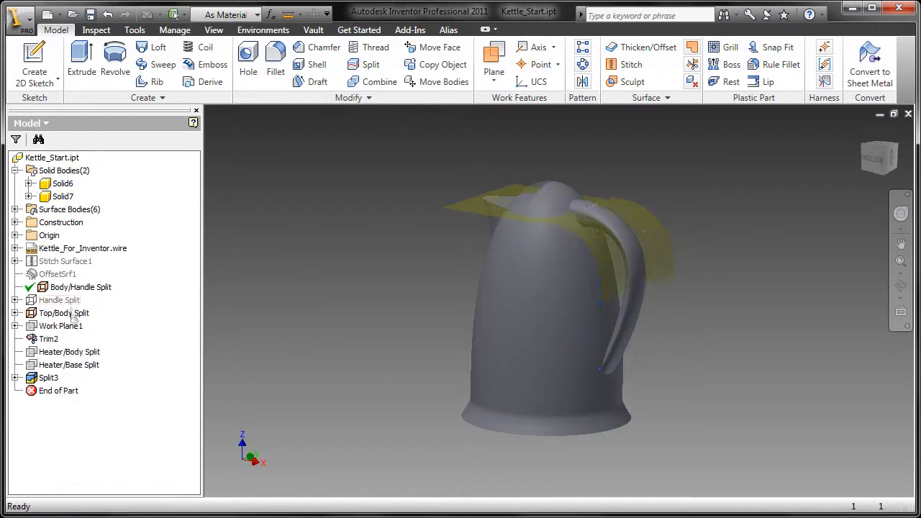
right_click(77, 287)
click(108, 447)
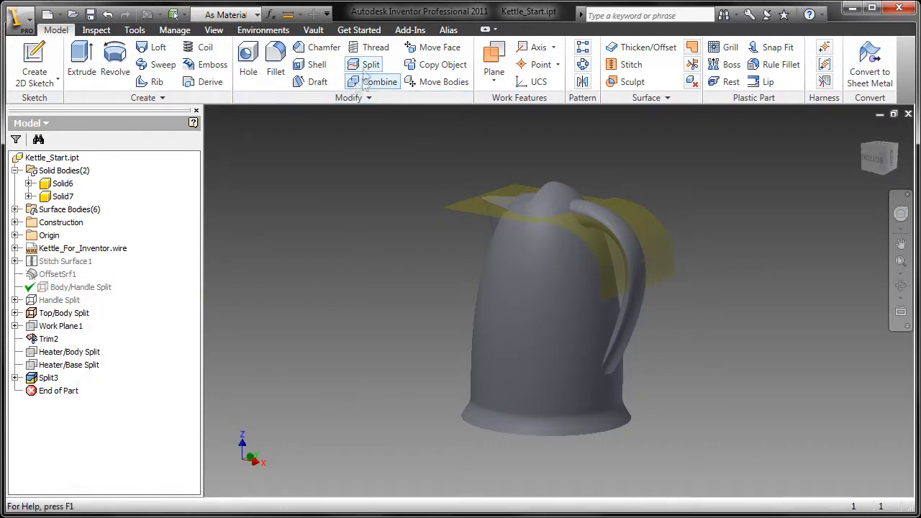
Step: Split the kettle body along the Top/Body Split surface, then hide that surface
click(367, 65)
click(480, 214)
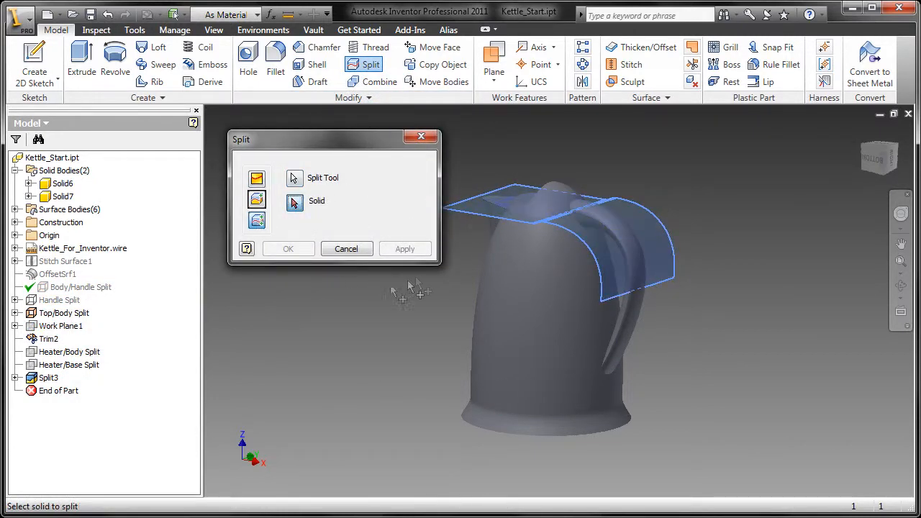
click(512, 262)
click(288, 249)
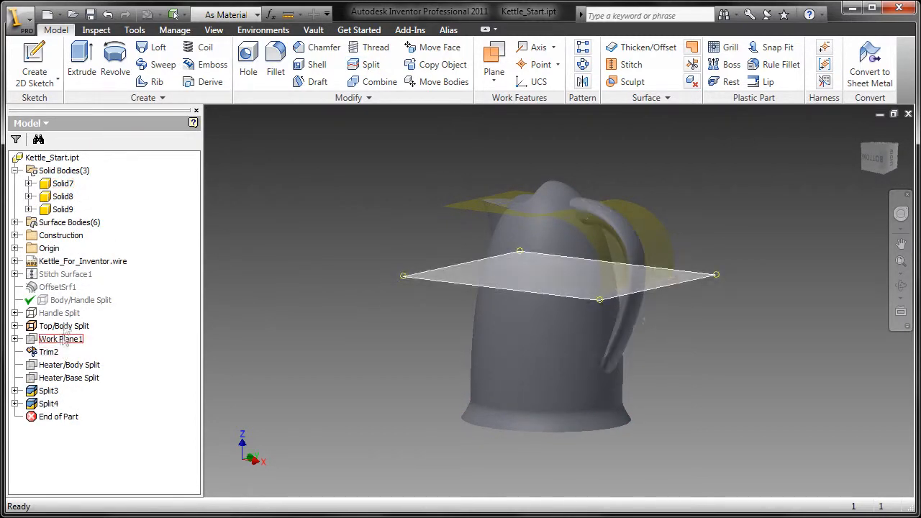
right_click(64, 326)
click(112, 170)
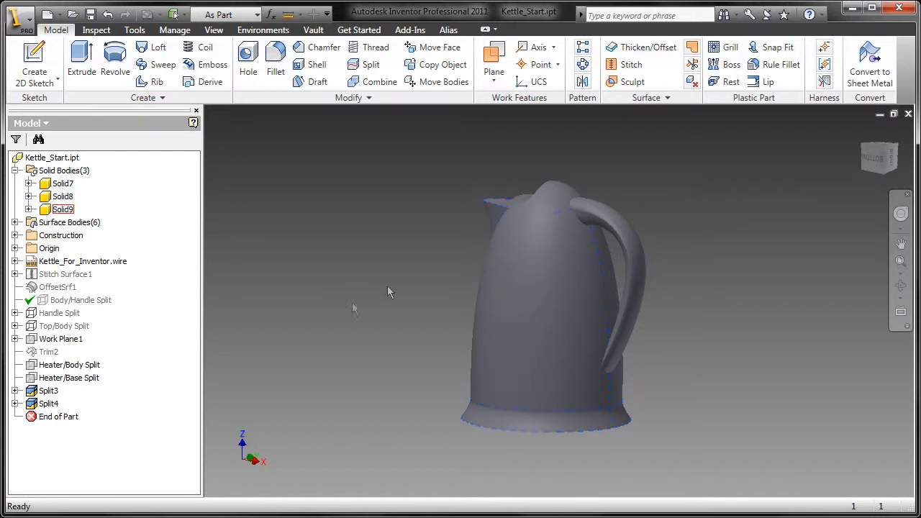
Step: Split the kettle solid at the Heater/Body Split plane, then hide that plane
right_click(69, 366)
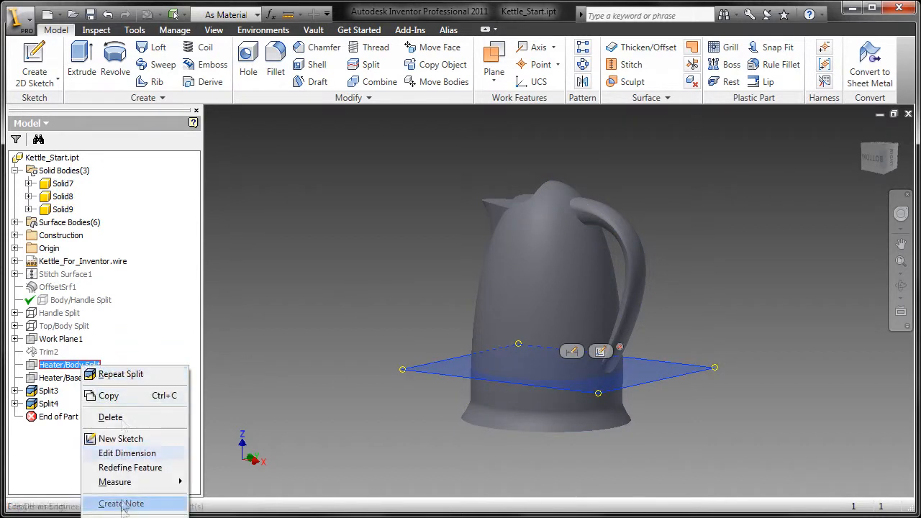
click(291, 397)
click(369, 64)
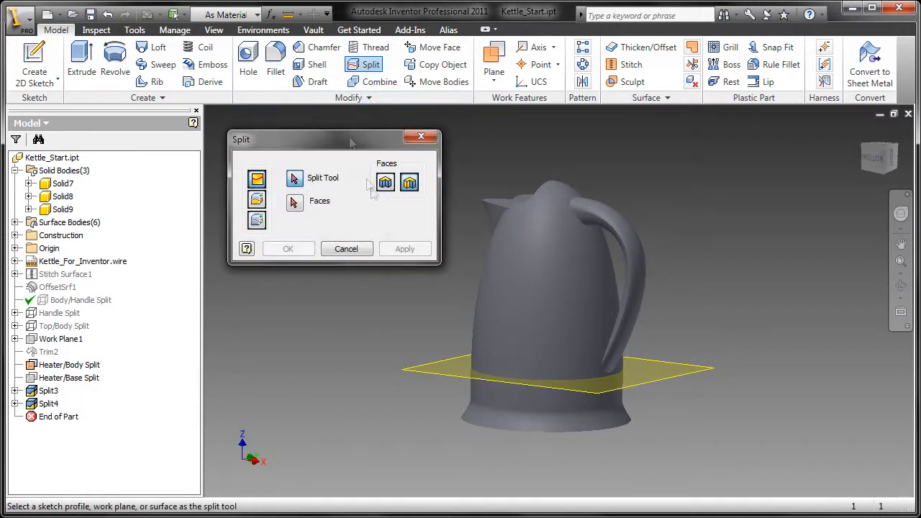
click(257, 221)
click(432, 374)
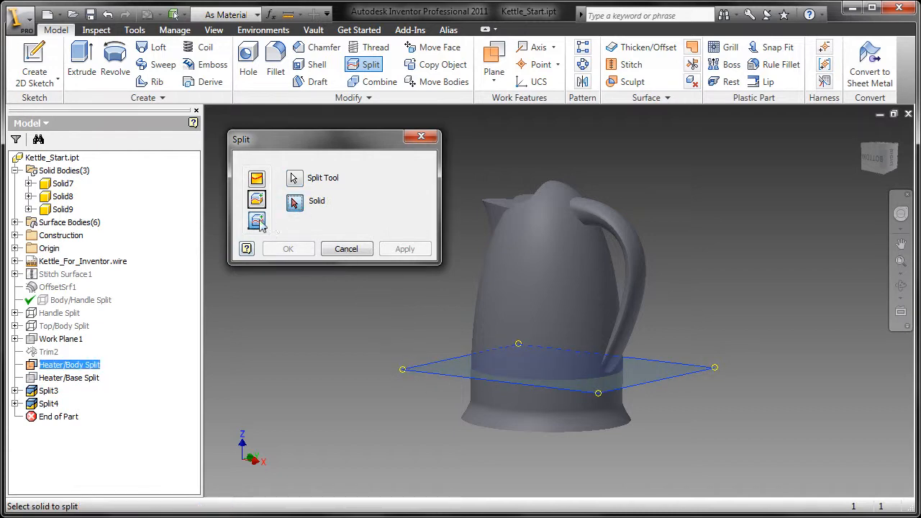
click(567, 233)
click(288, 248)
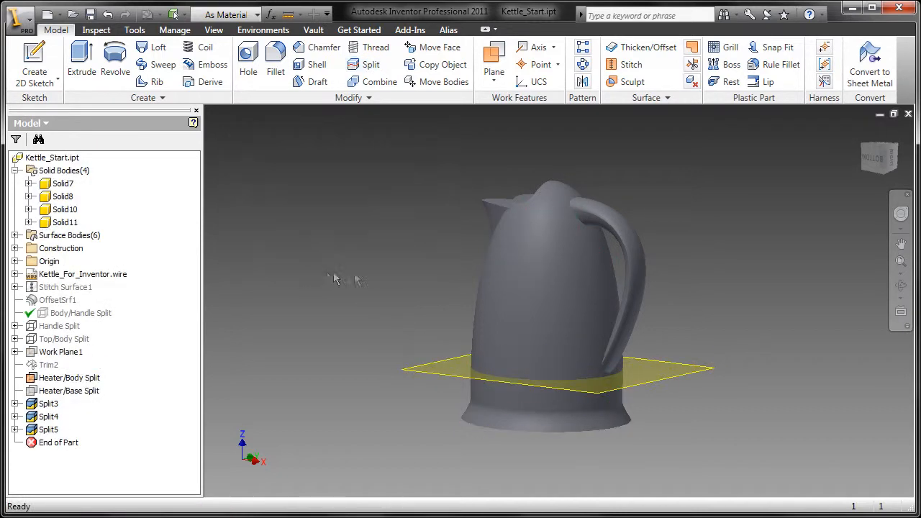
right_click(58, 379)
click(122, 223)
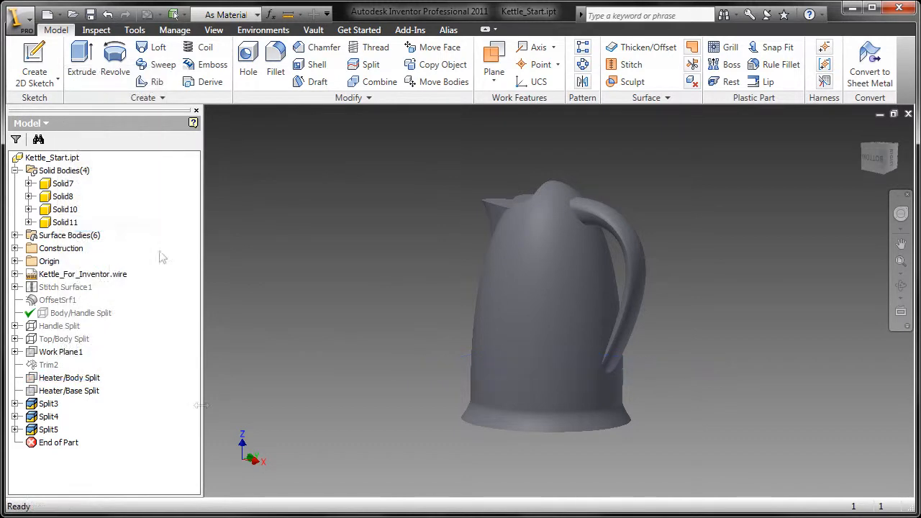
Step: Split the base solid at the Heater/Base Split plane, then hide that plane
right_click(69, 390)
click(123, 230)
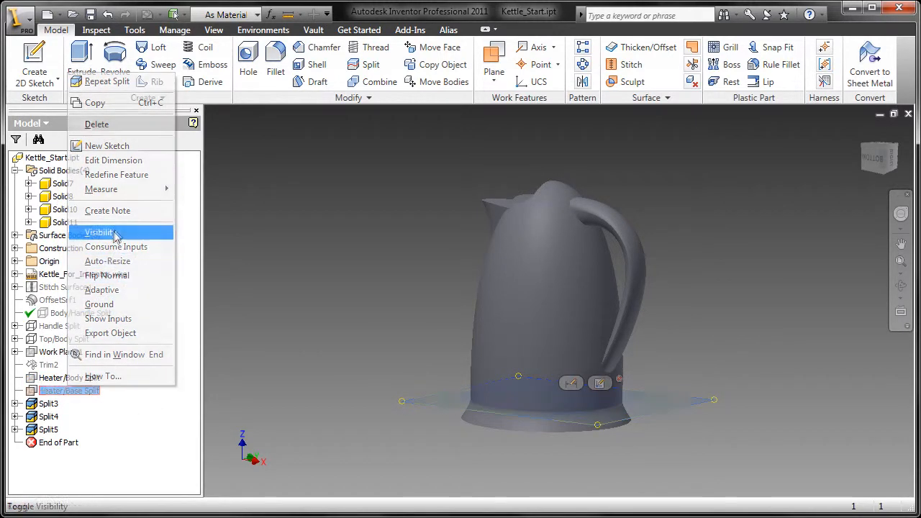
click(371, 64)
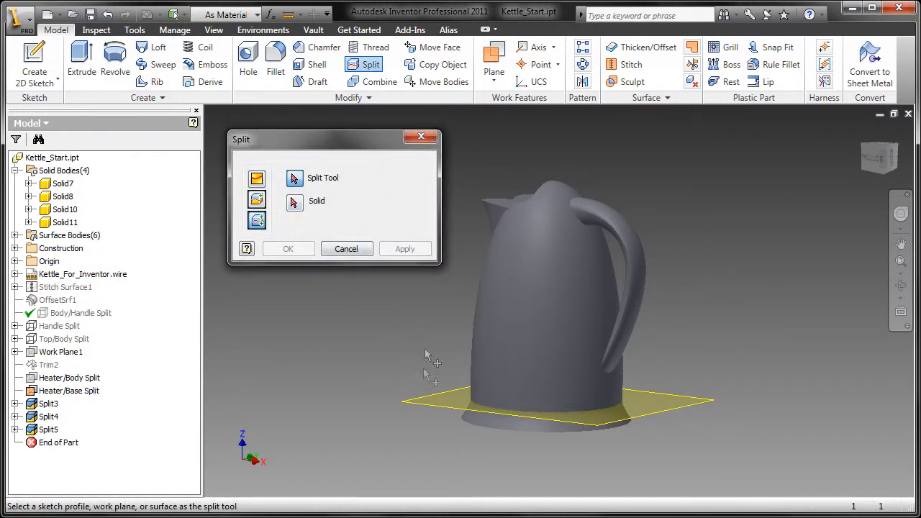
click(427, 404)
click(491, 424)
click(287, 248)
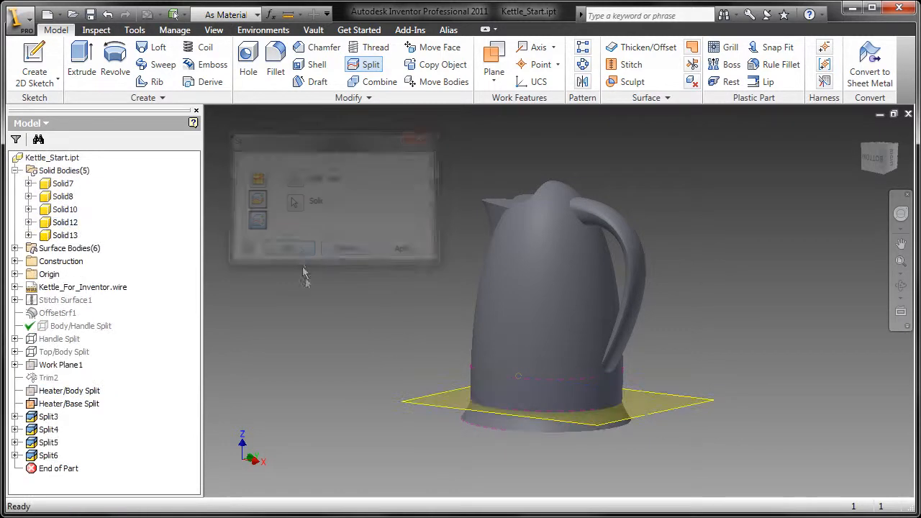
right_click(69, 395)
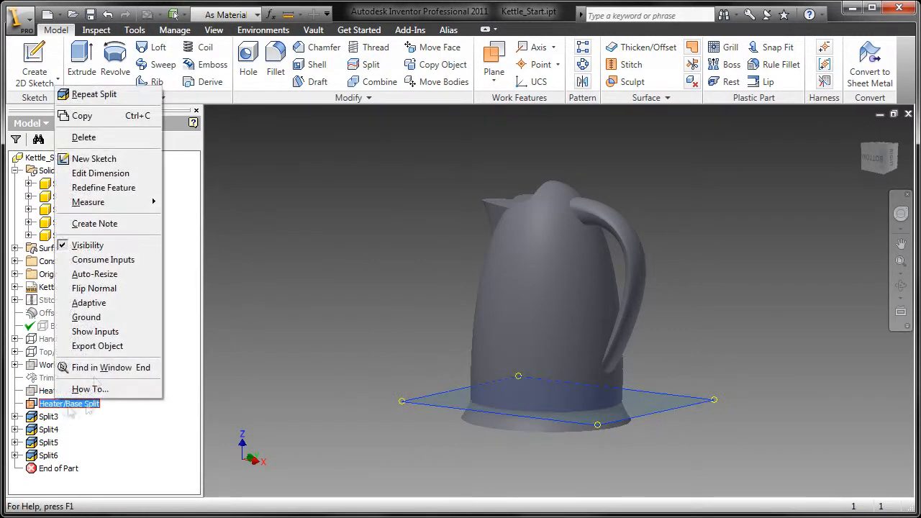
click(82, 242)
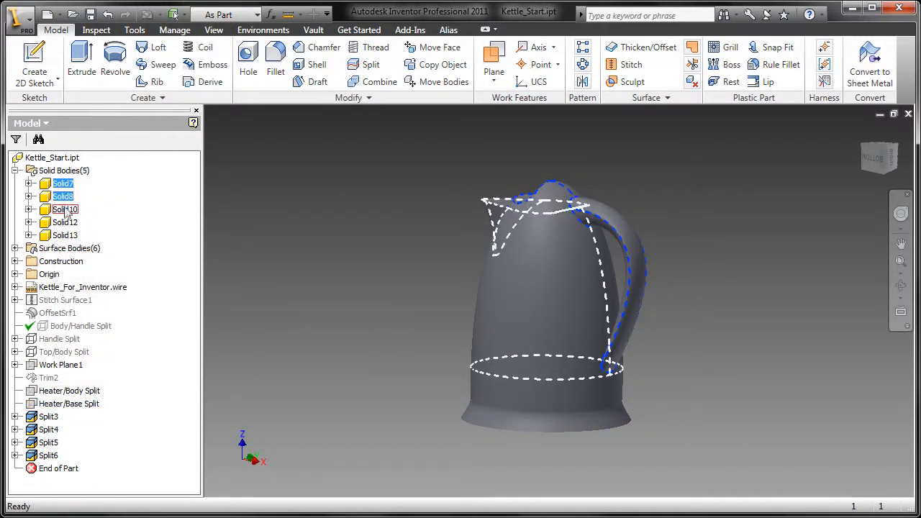
Step: Show only the handle body Solid7, zoomed to fit, and start a Shell on it
click(368, 428)
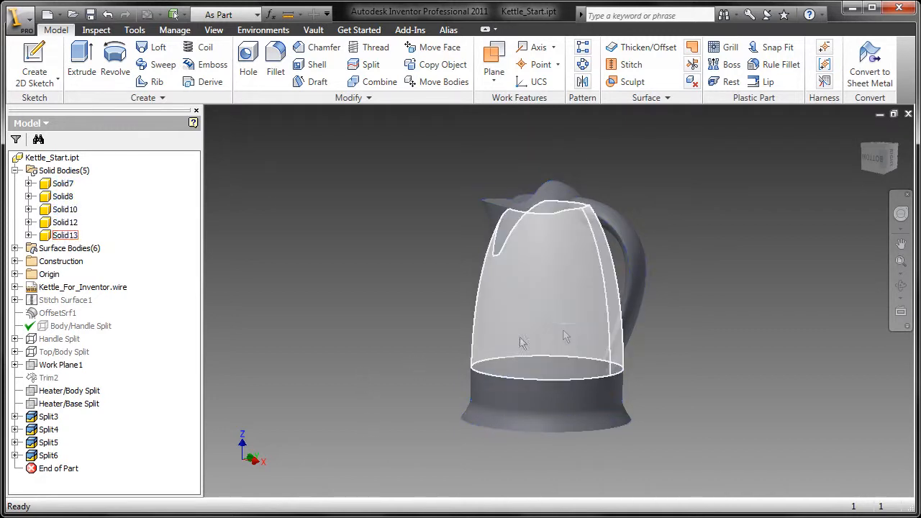
shift+middle_drag(382, 248, 421, 279)
right_click(63, 188)
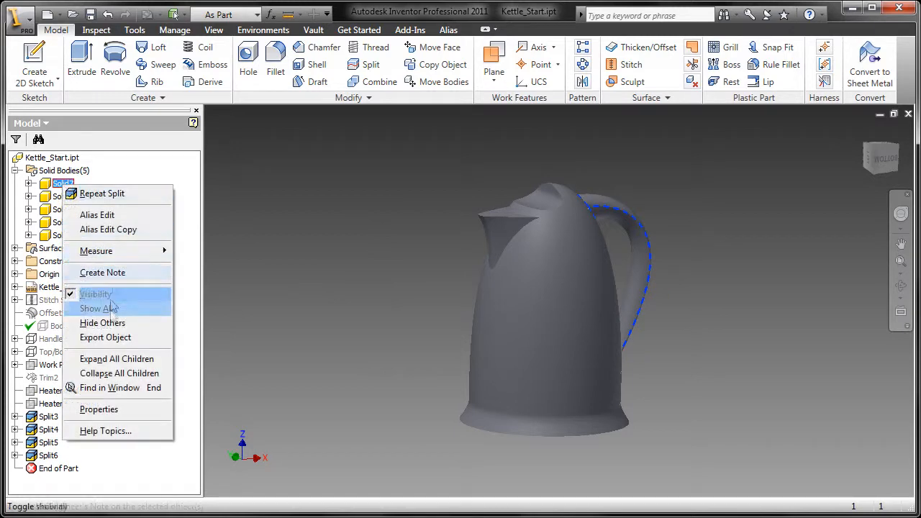
click(108, 322)
key(Home)
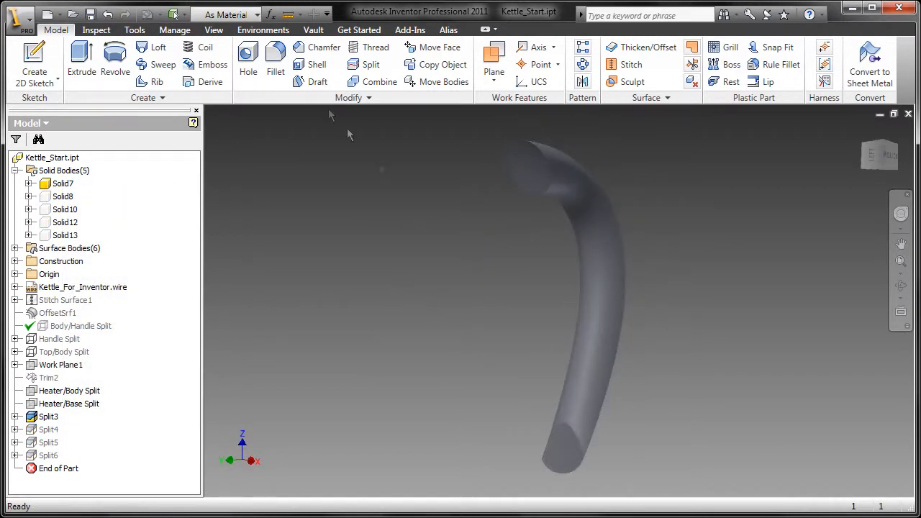
click(316, 64)
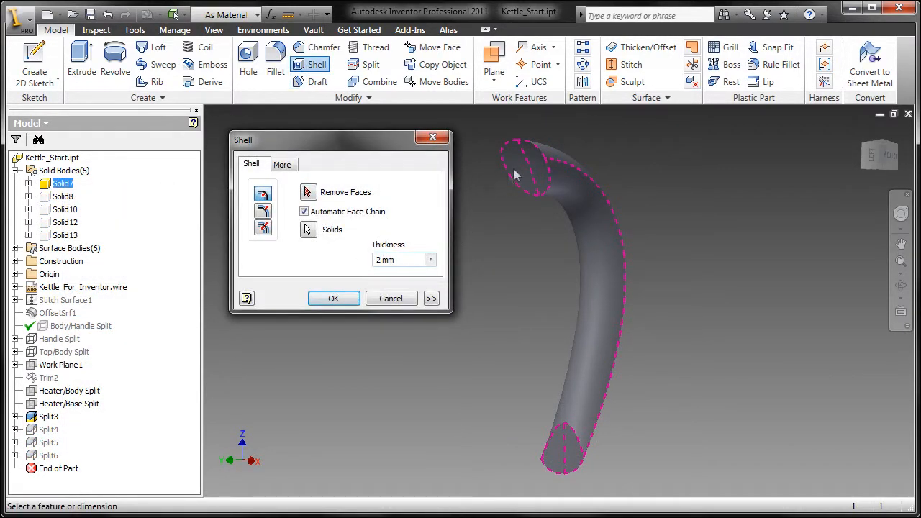
Step: Shell the handle at 2 mm with its top and bottom end faces removed
click(521, 175)
click(565, 448)
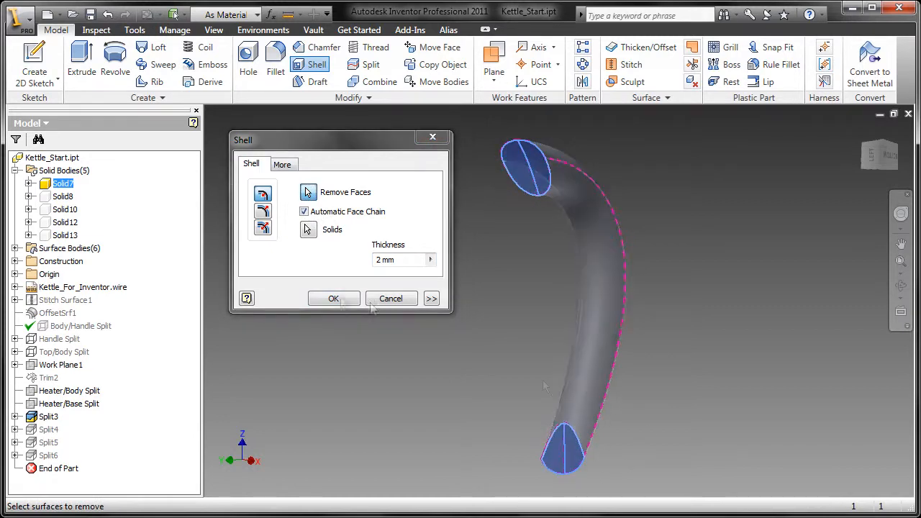
click(333, 298)
shift+middle_drag(523, 291, 430, 292)
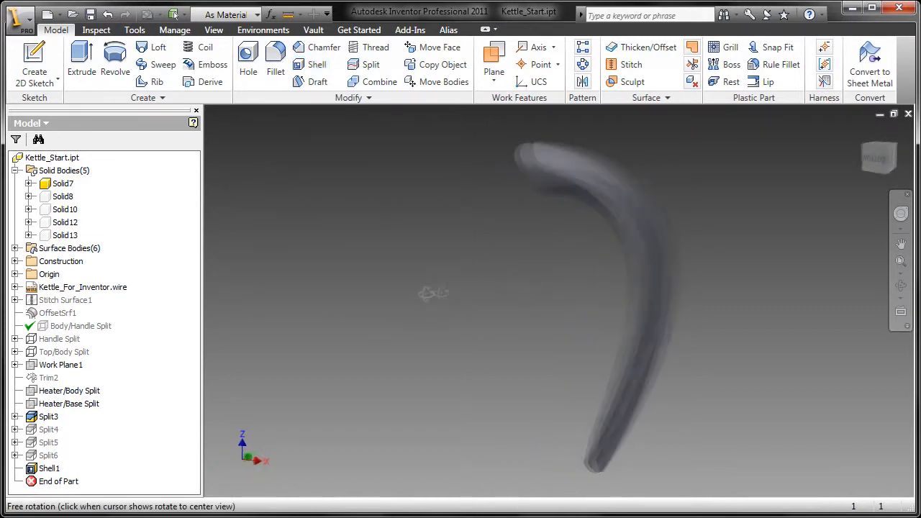
Step: Isolate Solid8 and shell it at 1 mm with its circular face removed
right_click(62, 199)
click(113, 337)
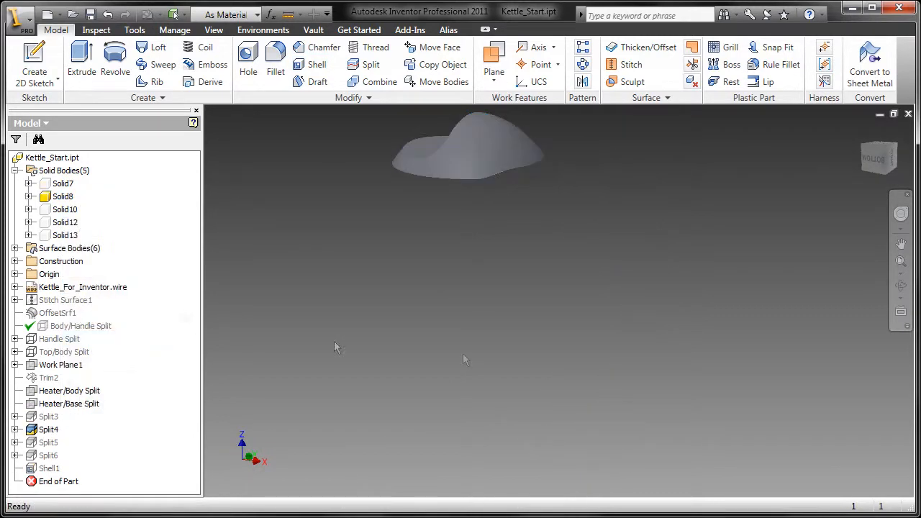
shift+middle_drag(464, 355, 504, 305)
click(312, 69)
click(497, 299)
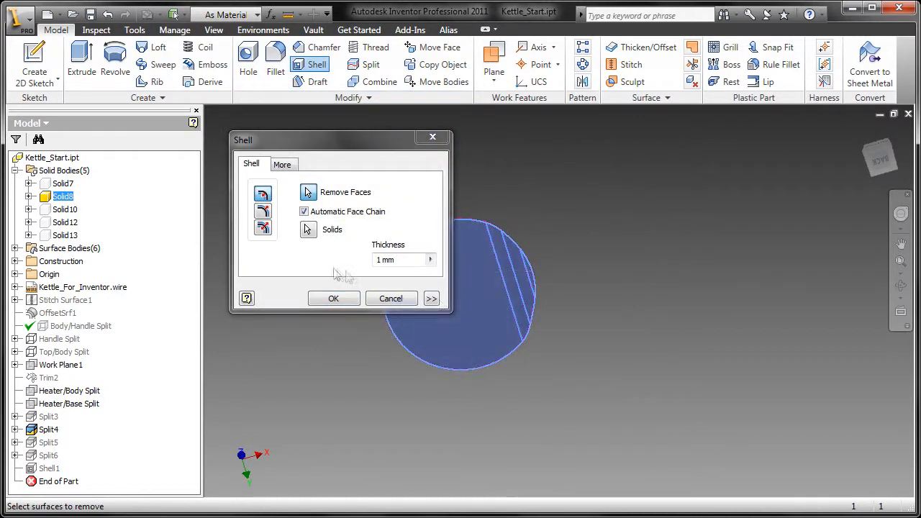
drag(382, 263, 362, 266)
click(339, 299)
shift+middle_drag(554, 286, 542, 351)
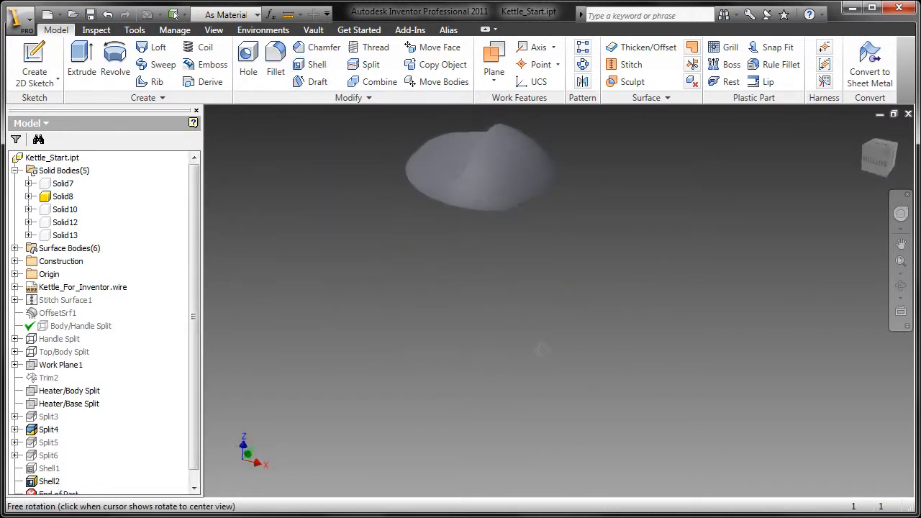
Step: Isolate the kettle body Solid10 and shell it at 2 mm, removing top and bottom faces
right_click(58, 209)
click(88, 346)
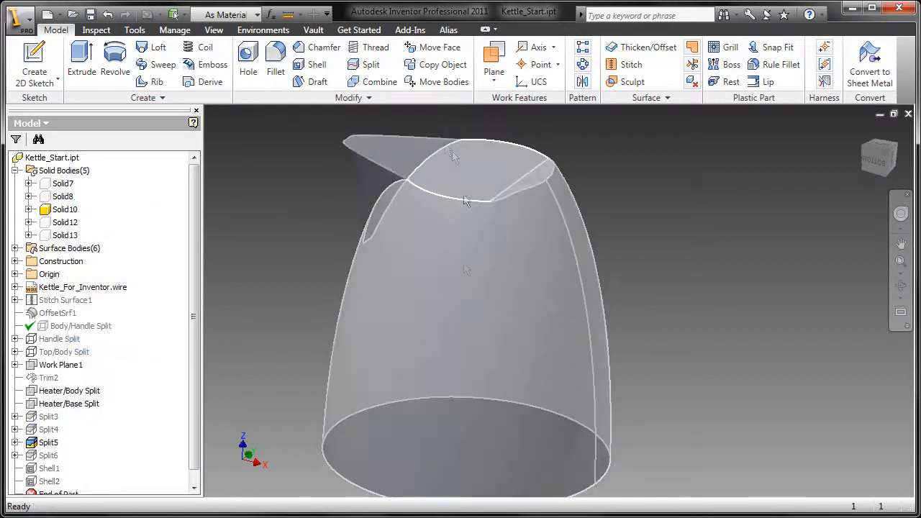
click(321, 68)
click(468, 175)
shift+middle_drag(565, 395, 584, 348)
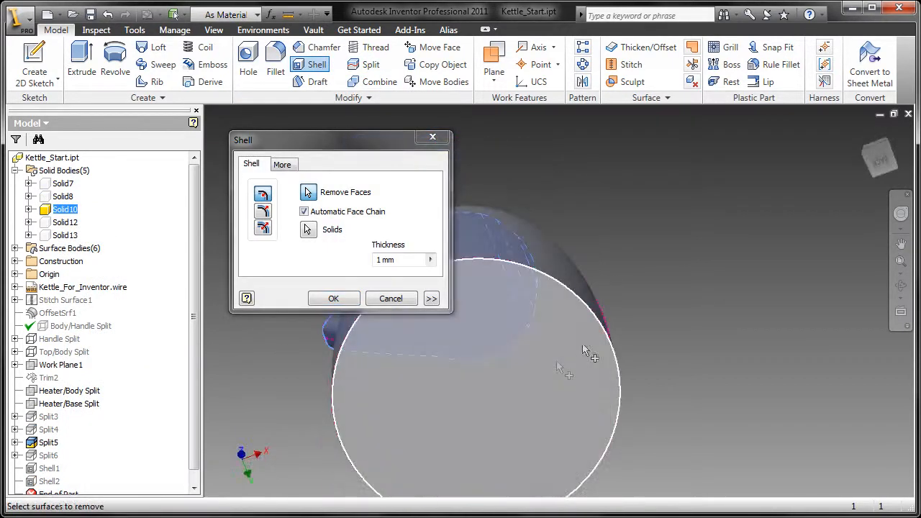
click(562, 367)
double_click(380, 260)
text(2)
click(350, 300)
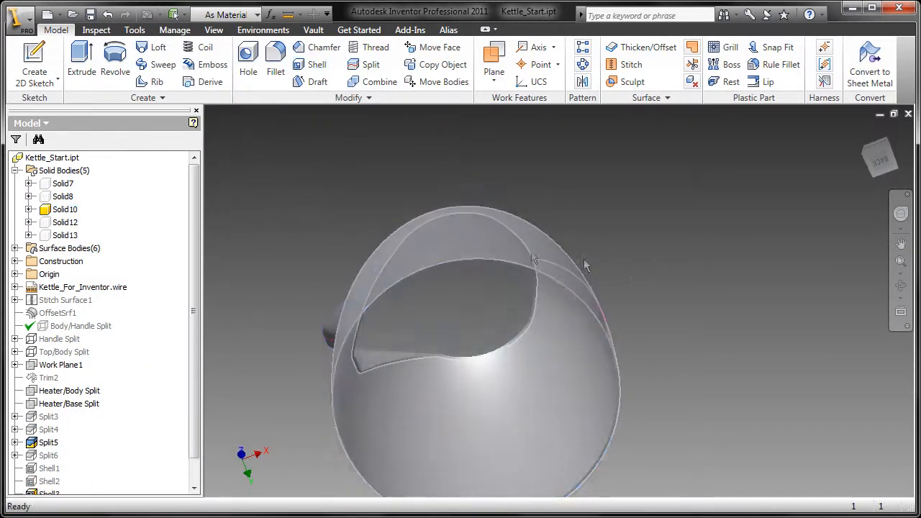
shift+middle_drag(583, 266, 421, 306)
Step: Isolate disc Solid12 and shell it at 2 mm with its top face removed
right_click(60, 229)
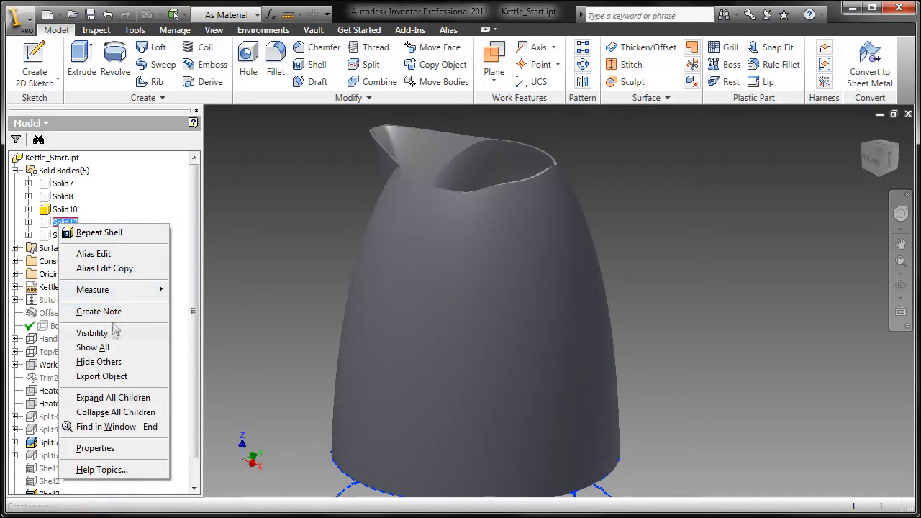
click(109, 361)
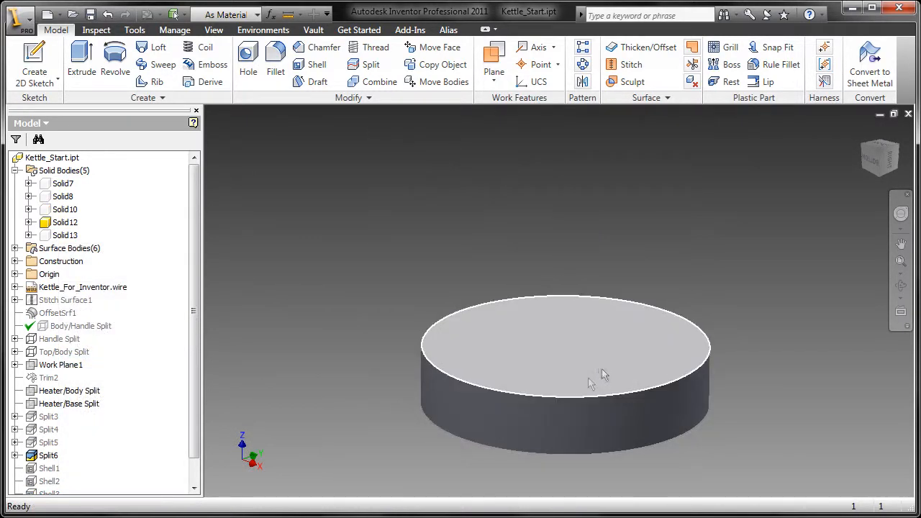
click(315, 64)
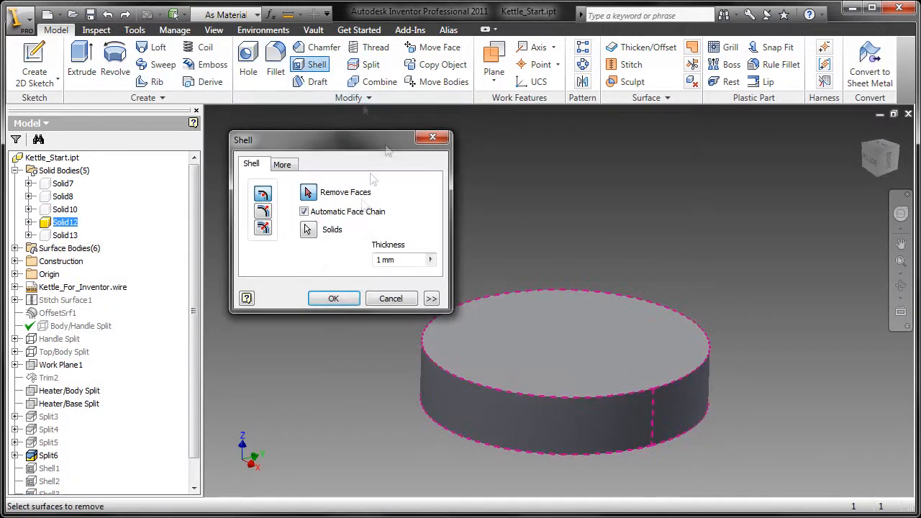
click(308, 193)
click(521, 338)
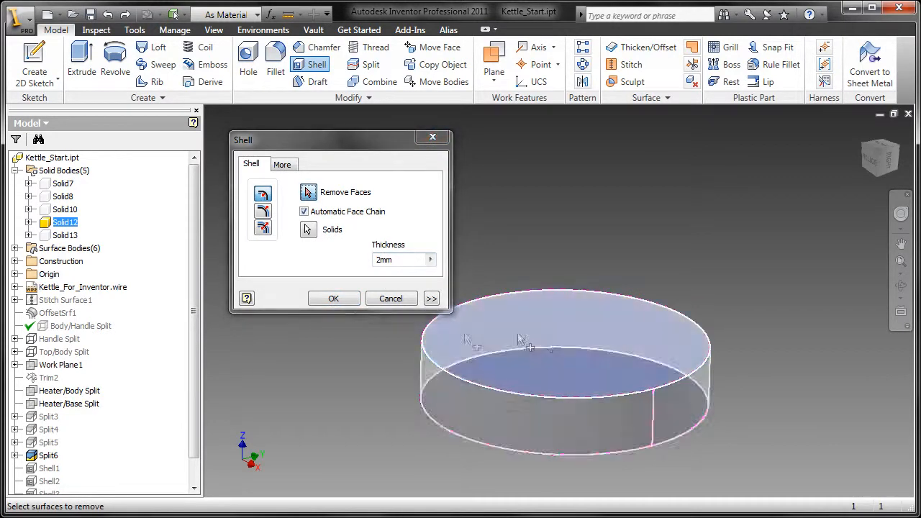
click(339, 298)
shift+middle_drag(580, 306, 579, 187)
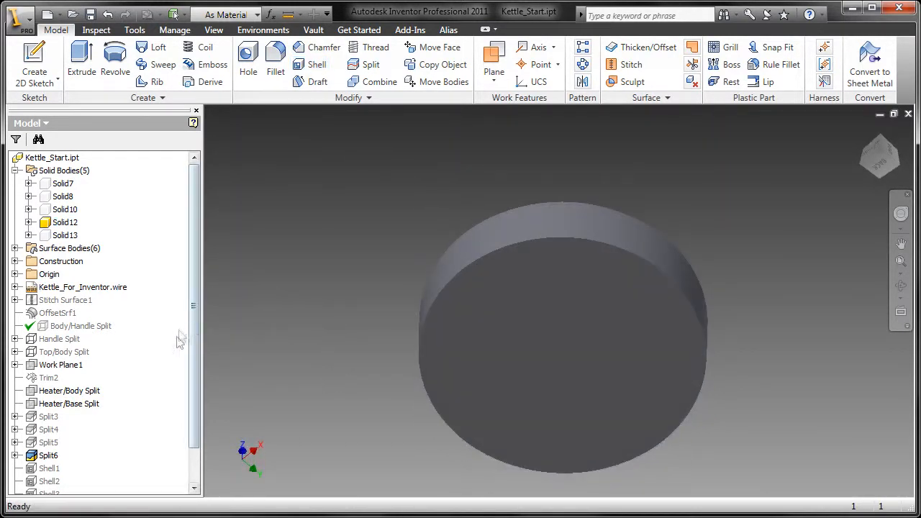
Step: Isolate disc Solid13 and shell it at 1 mm
right_click(61, 233)
click(119, 370)
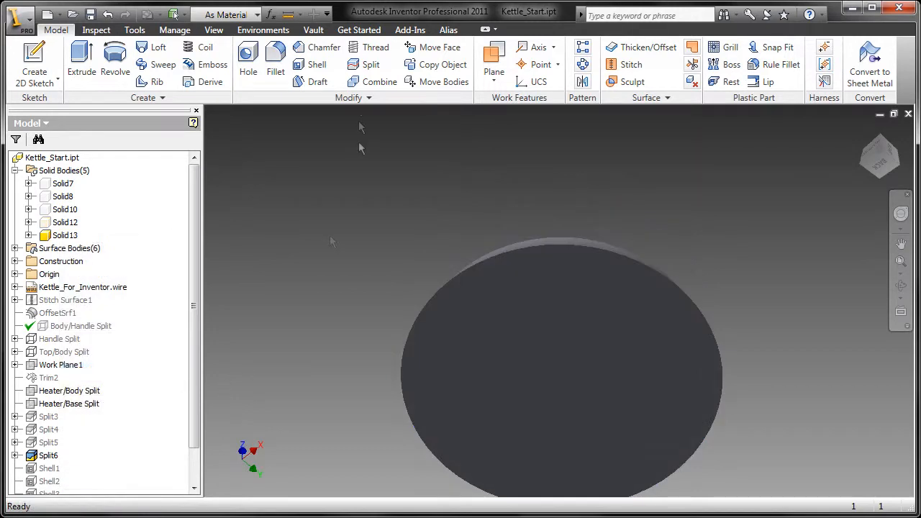
click(315, 65)
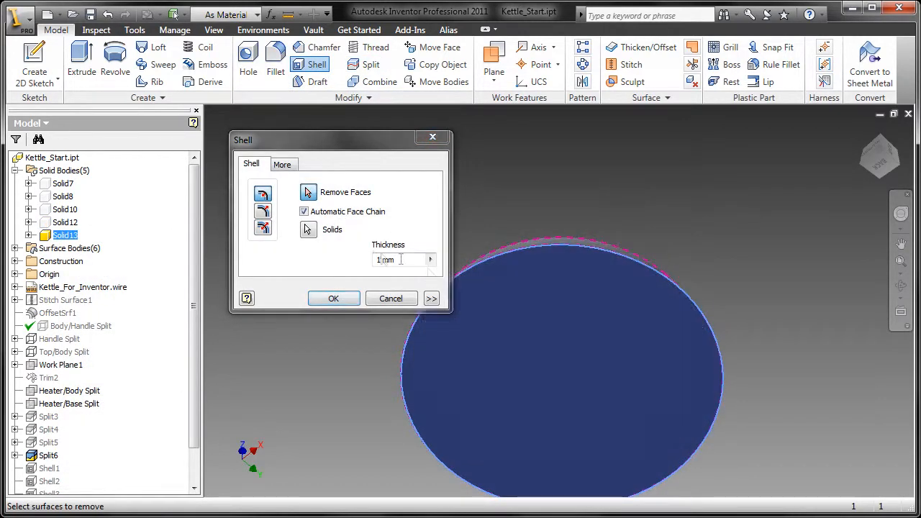
click(333, 298)
shift+middle_drag(341, 308, 436, 253)
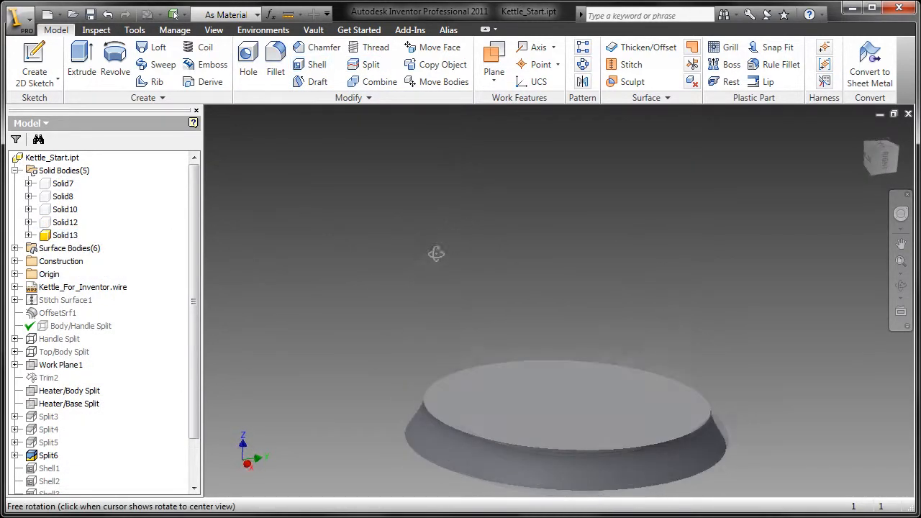
right_click(69, 184)
Step: Make all solid bodies visible again and orbit around the whole kettle
click(103, 308)
scroll(381, 324, down, 3)
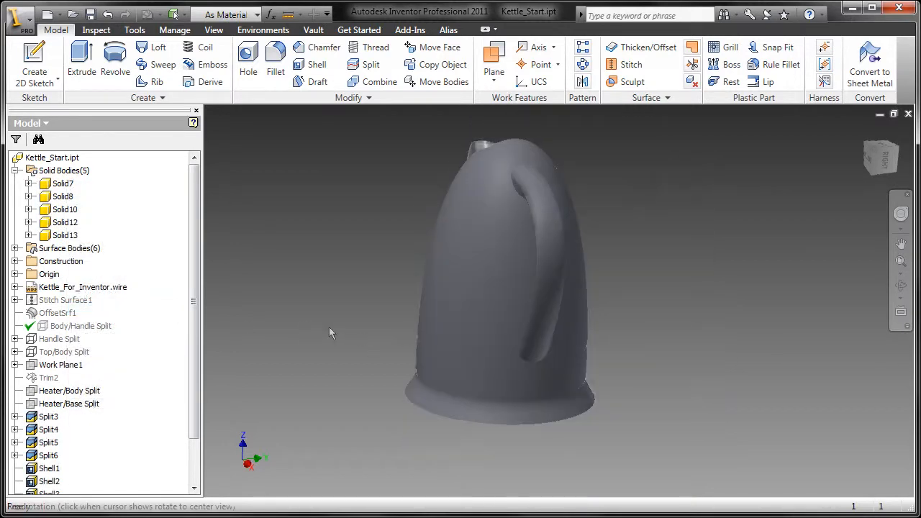
shift+middle_drag(328, 331, 497, 208)
scroll(496, 208, down, 5)
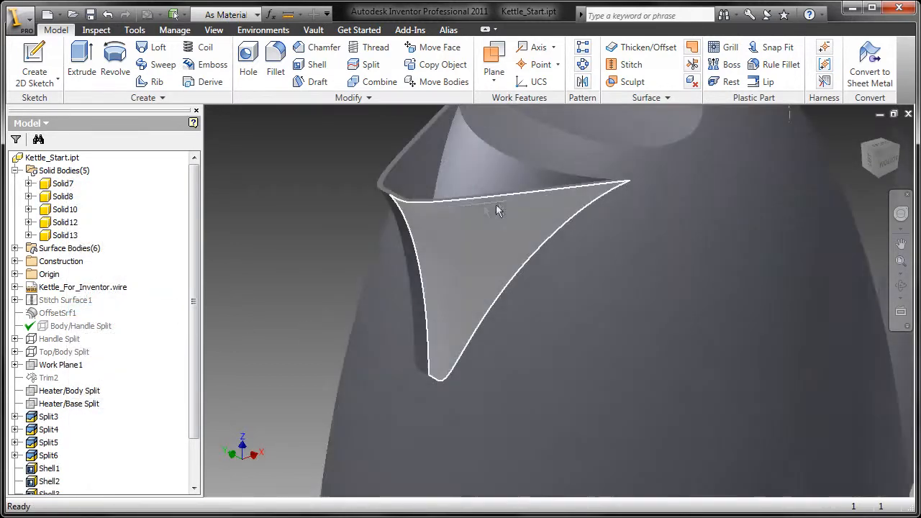
shift+middle_drag(494, 373, 497, 183)
scroll(531, 249, up, 4)
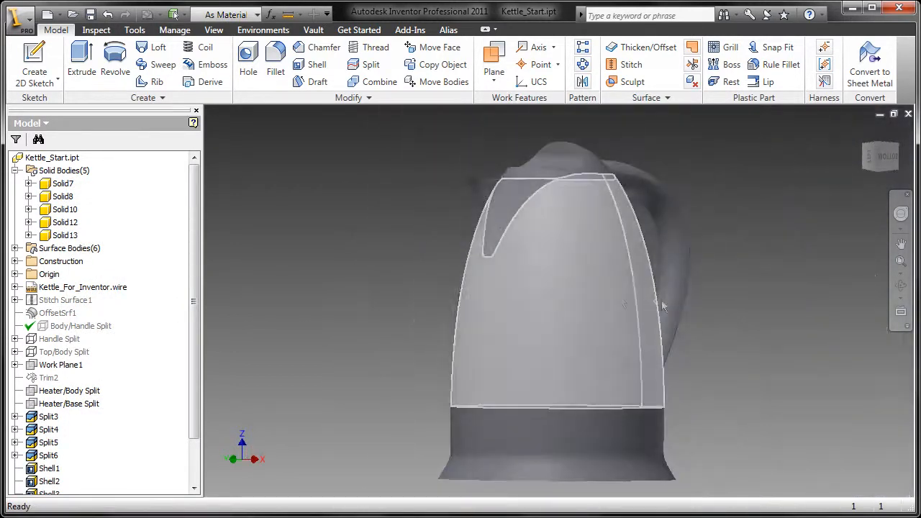
shift+middle_drag(662, 306, 586, 309)
scroll(581, 307, down, 2)
Step: Split the handle solid with the Handle Split surface, creating Split7
click(365, 64)
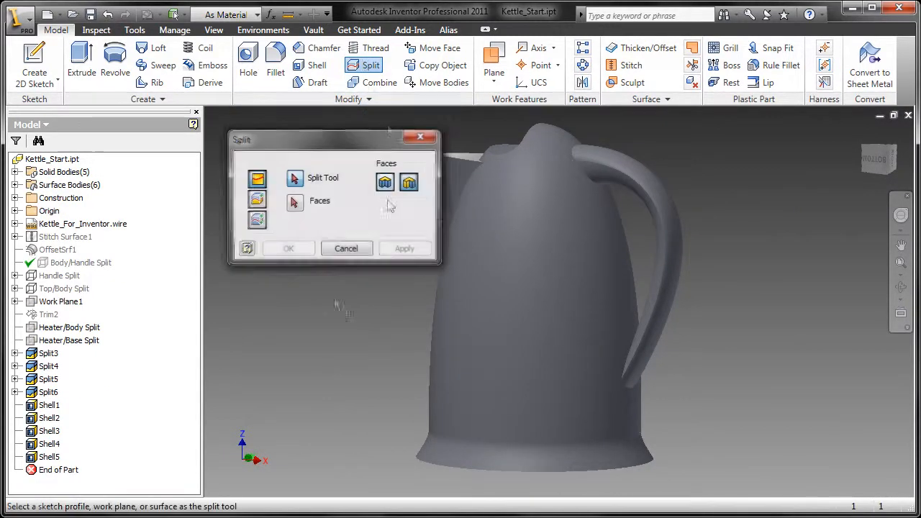
click(64, 276)
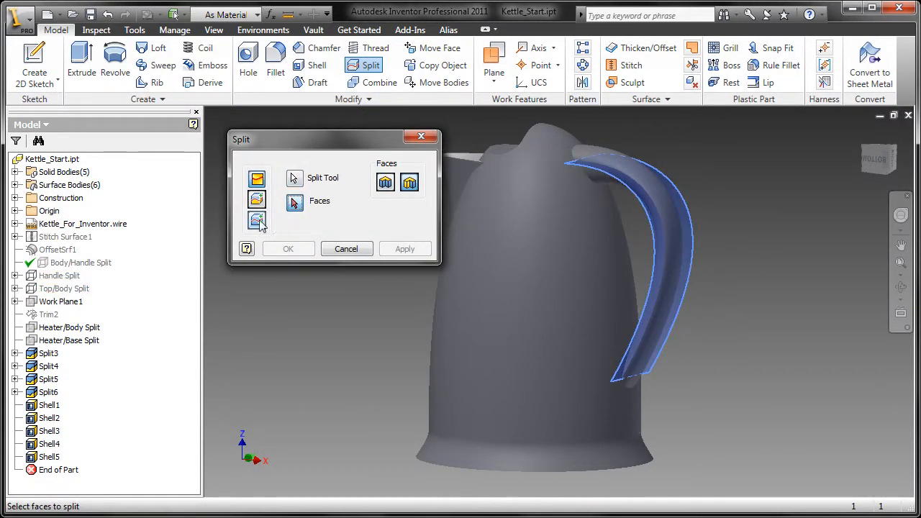
click(633, 356)
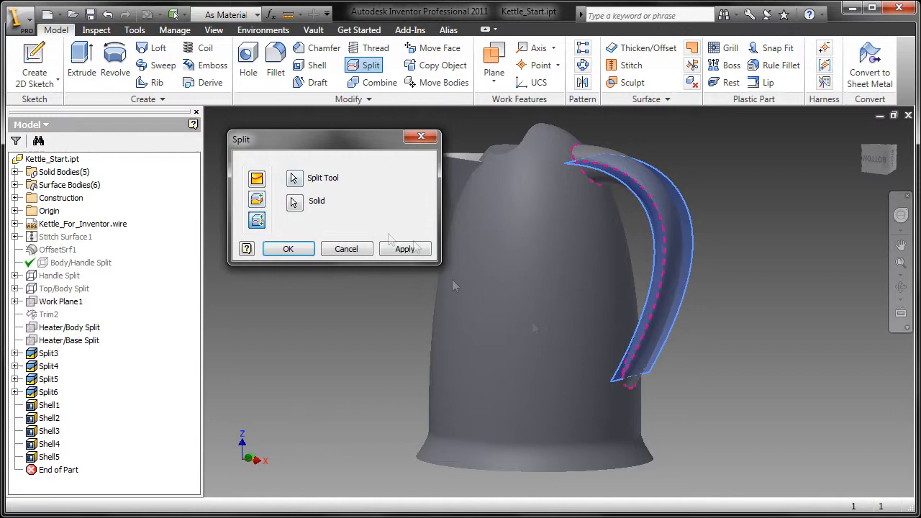
click(288, 249)
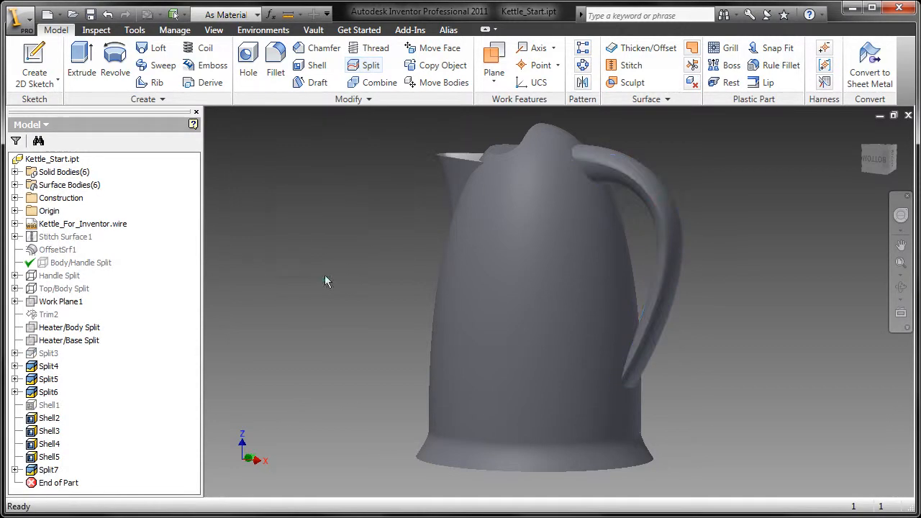
click(15, 172)
Step: Combine Solid10 into the base body
click(372, 83)
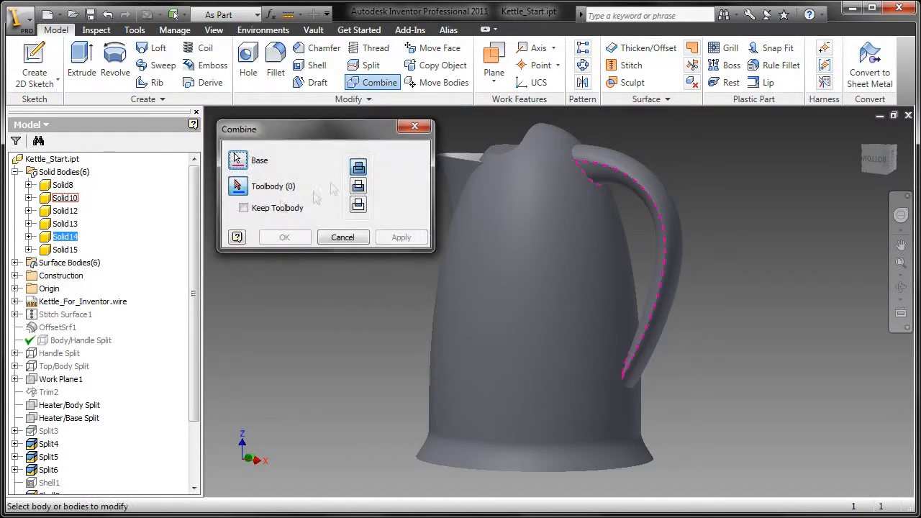
click(73, 200)
click(302, 241)
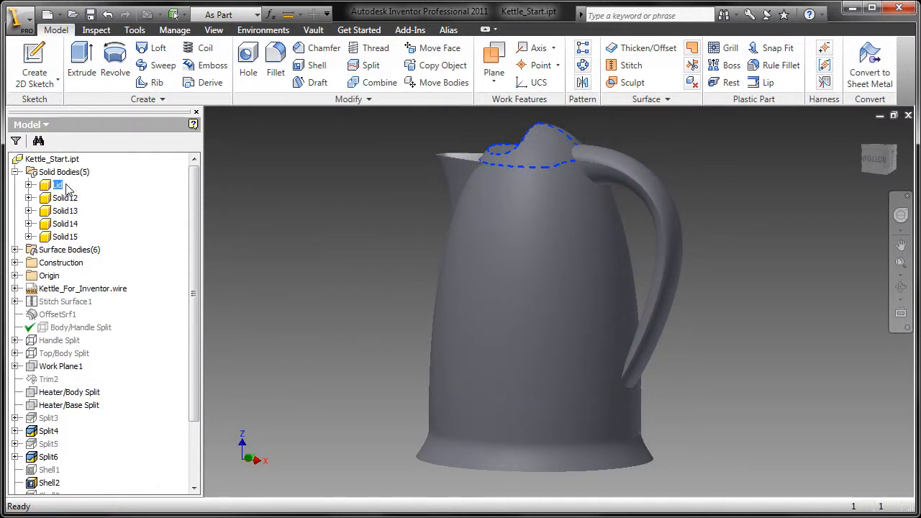
Step: Rename Solid12 to 'Heater' and Solid14 to 'Body'
click(65, 198)
text(Heater)
key(Return)
click(71, 224)
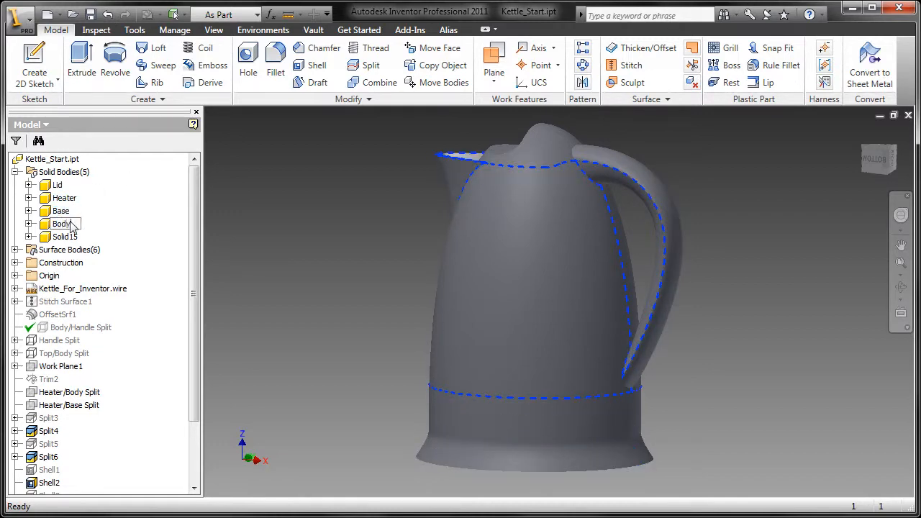
text(Body)
key(Return)
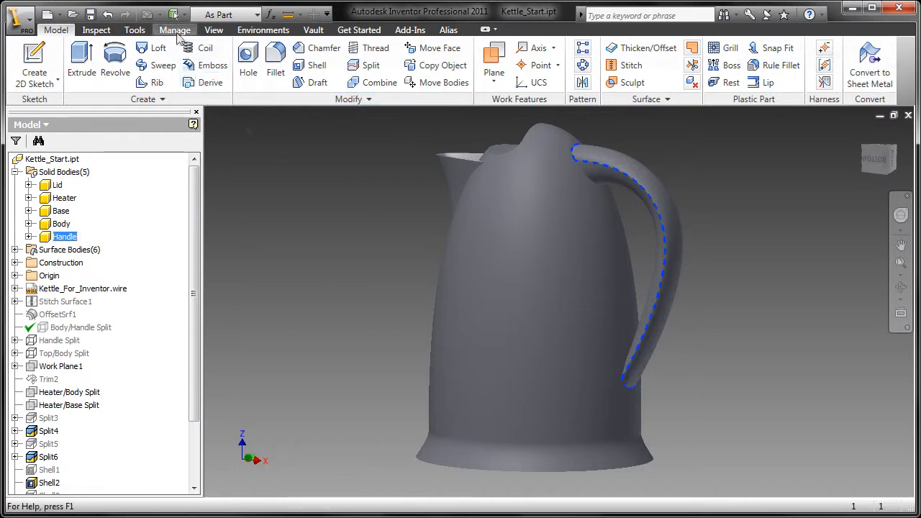
Step: Select the Lid, Heater, Base and Body bodies for Make Components with the standard assembly template
click(175, 29)
click(526, 65)
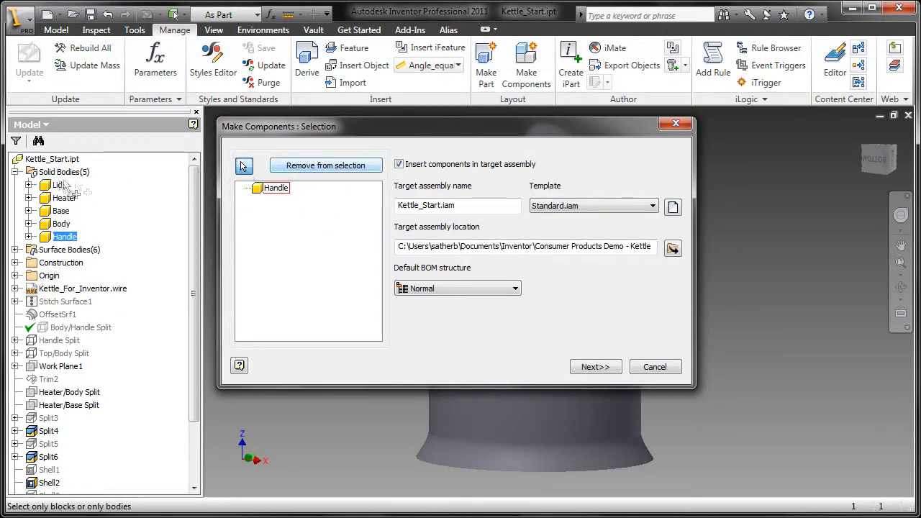
click(58, 185)
click(65, 198)
click(61, 211)
click(61, 224)
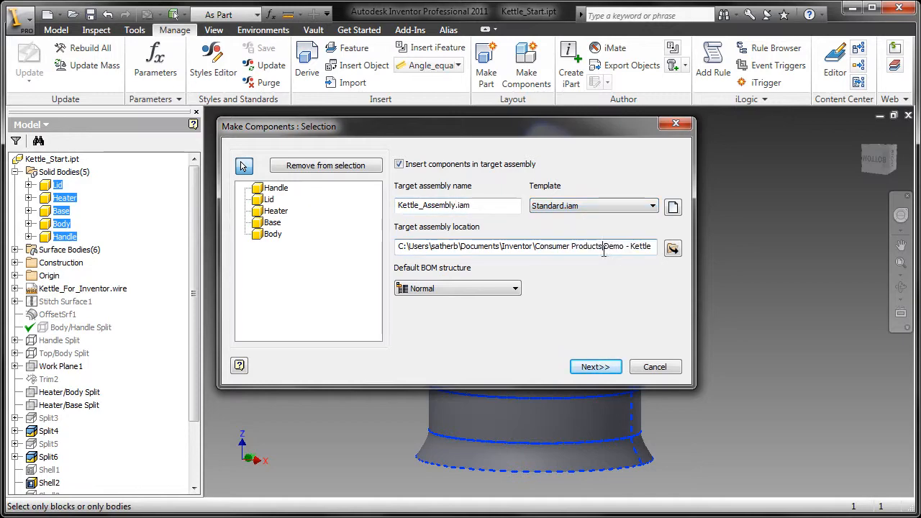
click(652, 205)
click(652, 206)
click(601, 367)
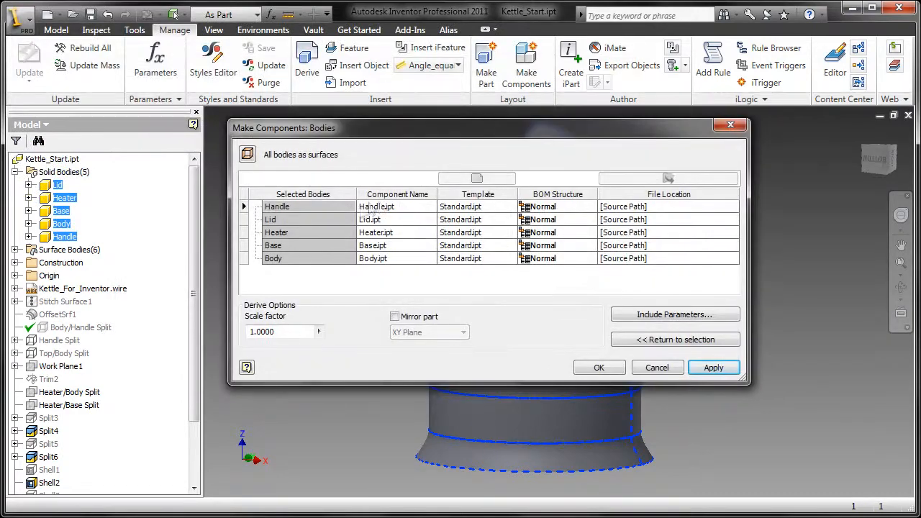
Step: Give all five components the Metric Standard part template and Kettle_Start folder, then create them
click(369, 207)
shift+click(397, 257)
click(476, 178)
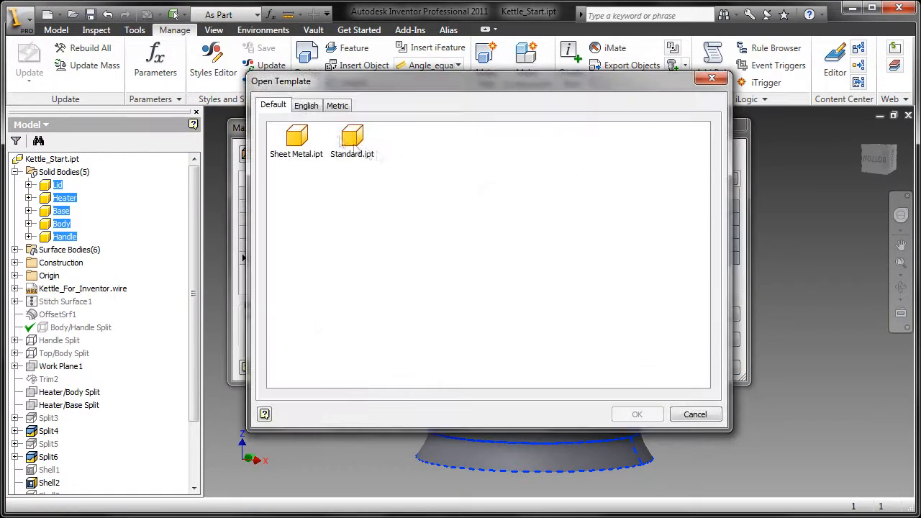
click(335, 106)
click(636, 415)
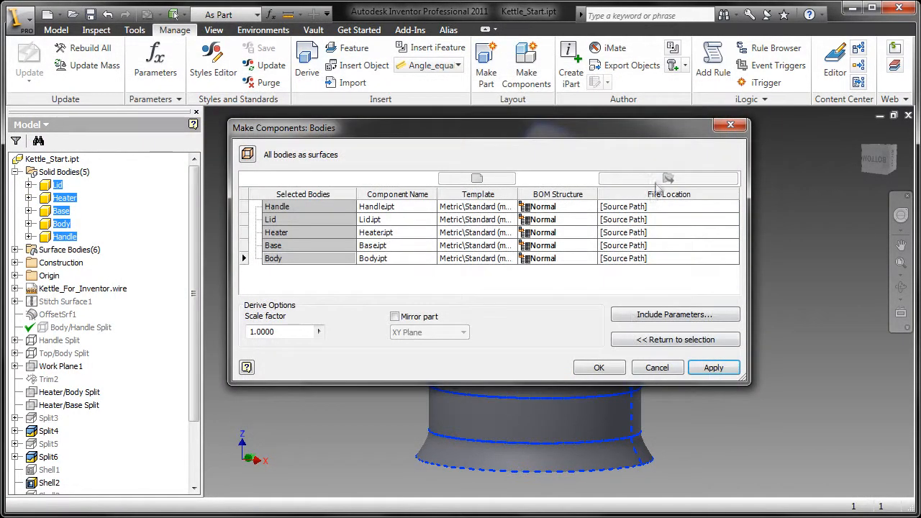
click(668, 179)
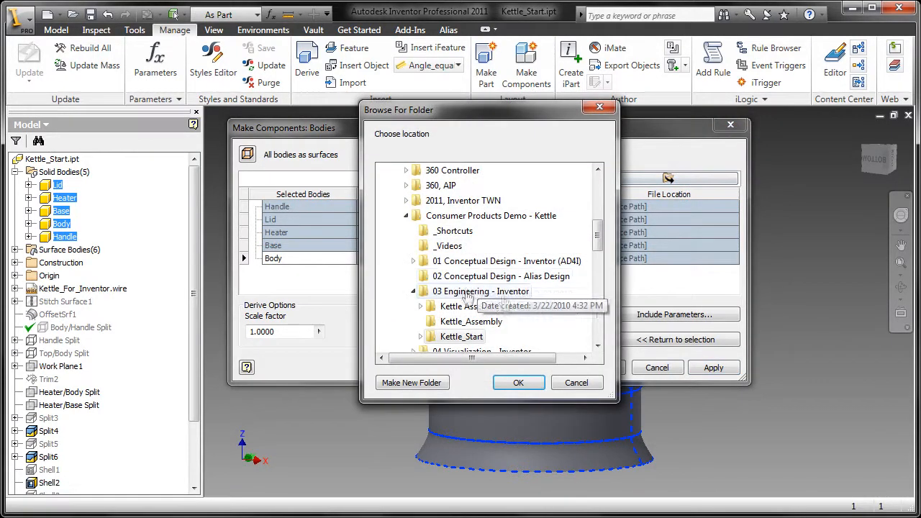
click(477, 337)
click(508, 380)
click(599, 368)
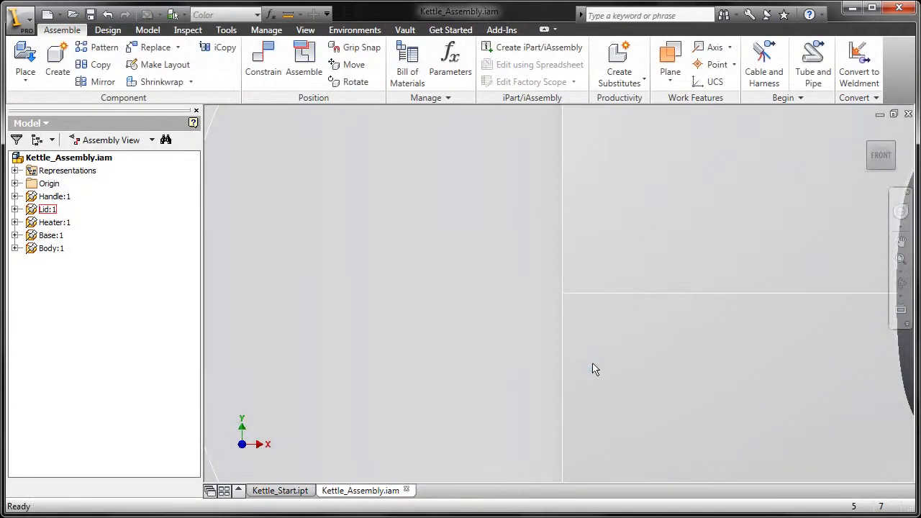
Step: Browse from the engineering folder into Kettle Assembly and open the Body.ipt part
scroll(594, 365, down, 6)
shift+middle_drag(595, 366, 566, 272)
scroll(567, 332, down, 3)
click(76, 18)
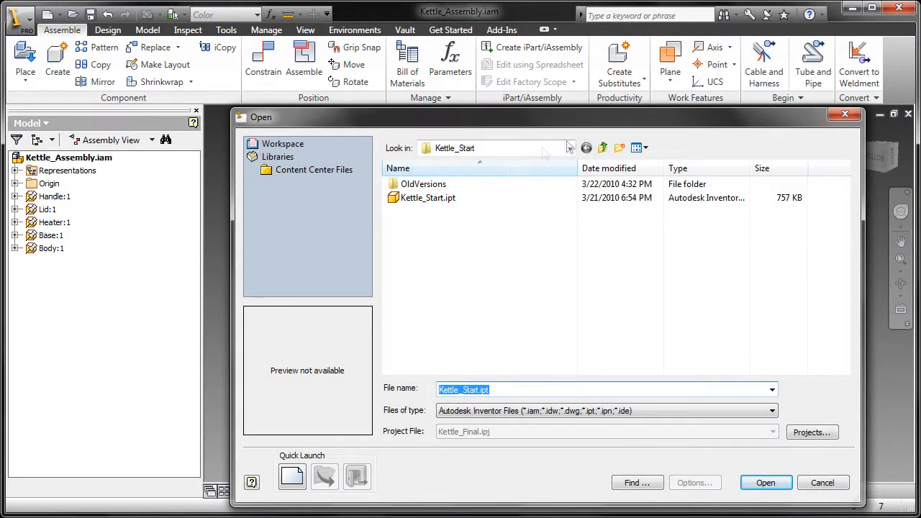
click(602, 147)
click(486, 201)
double_click(485, 198)
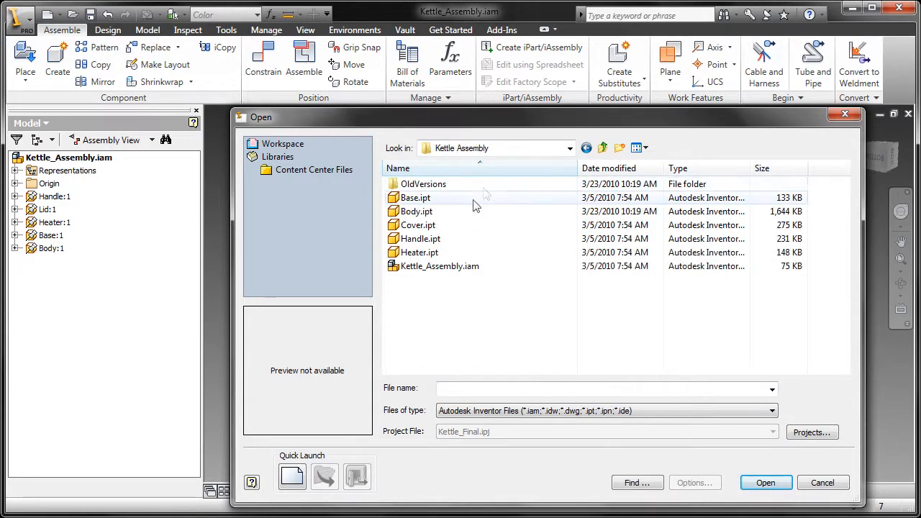
click(453, 210)
click(761, 485)
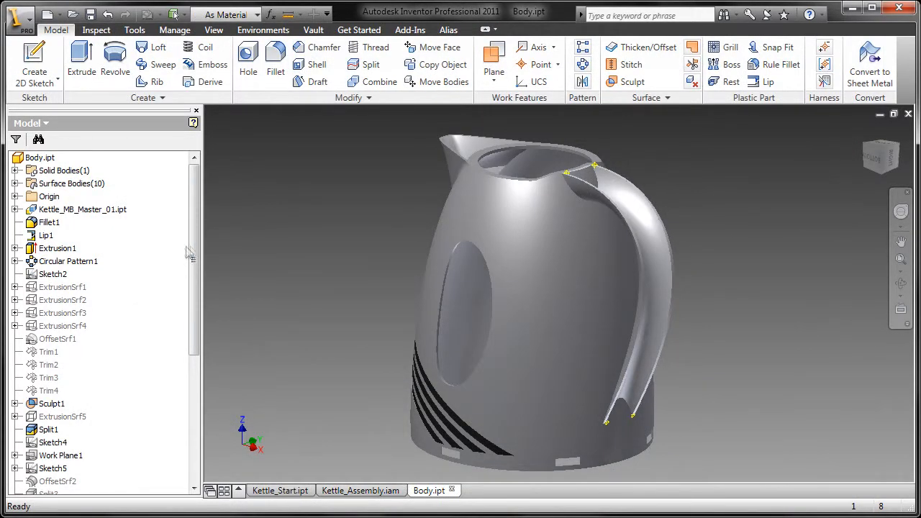
Step: Start a lip on the handle edge, limited by Path Extents to Work Point8 and Work Point9
drag(193, 255, 231, 422)
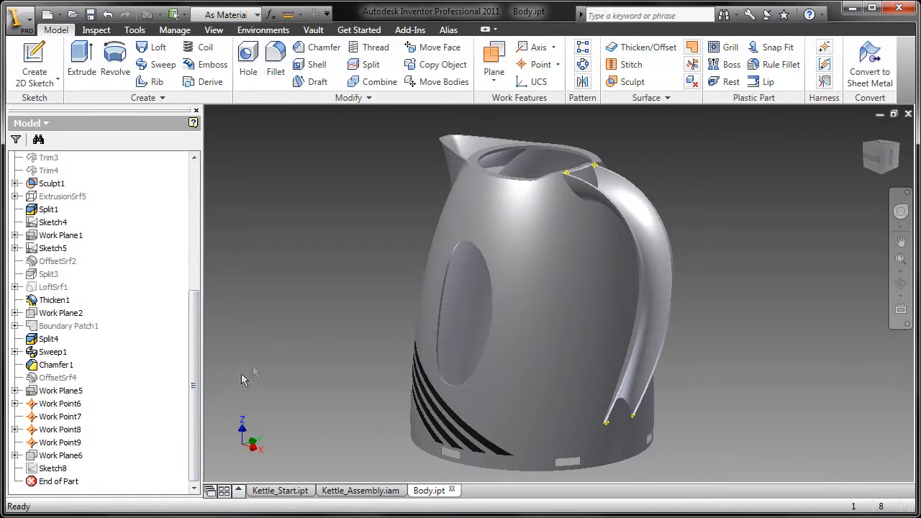
click(765, 81)
scroll(660, 306, up, 5)
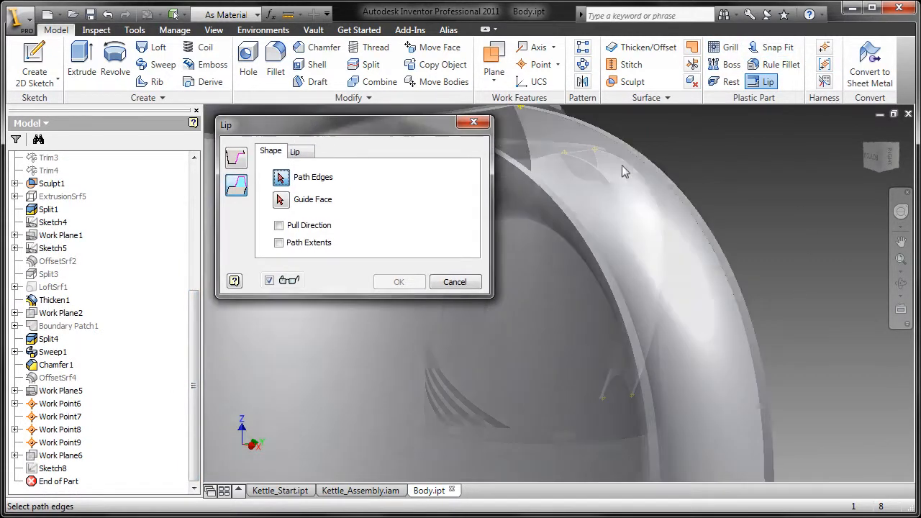
scroll(660, 306, up, 5)
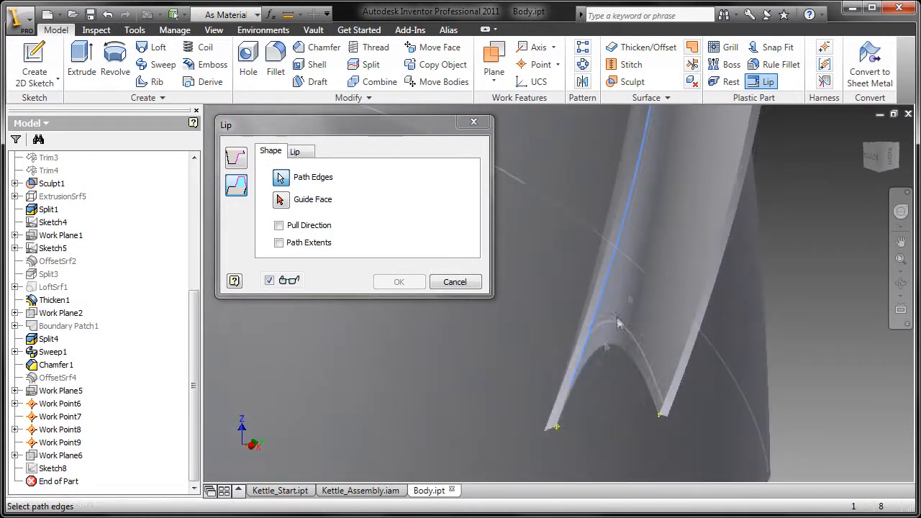
scroll(646, 362, down, 6)
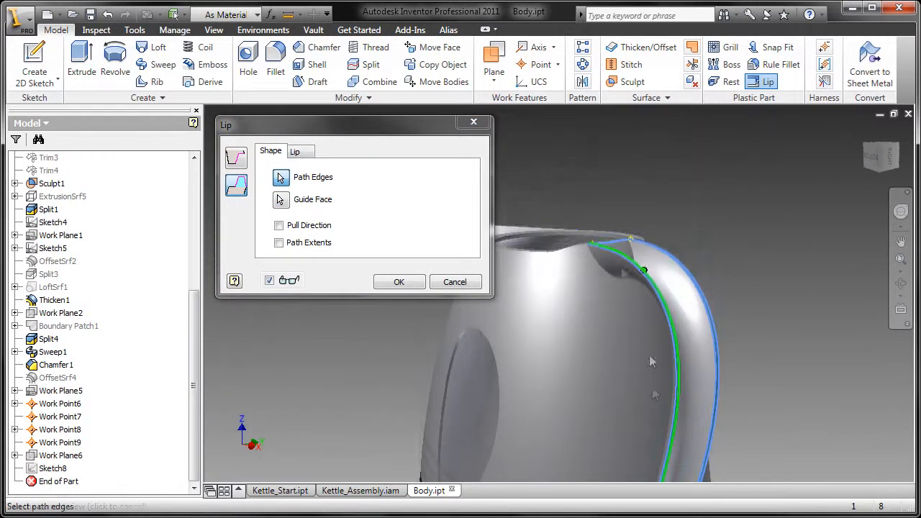
scroll(609, 247, up, 5)
click(279, 243)
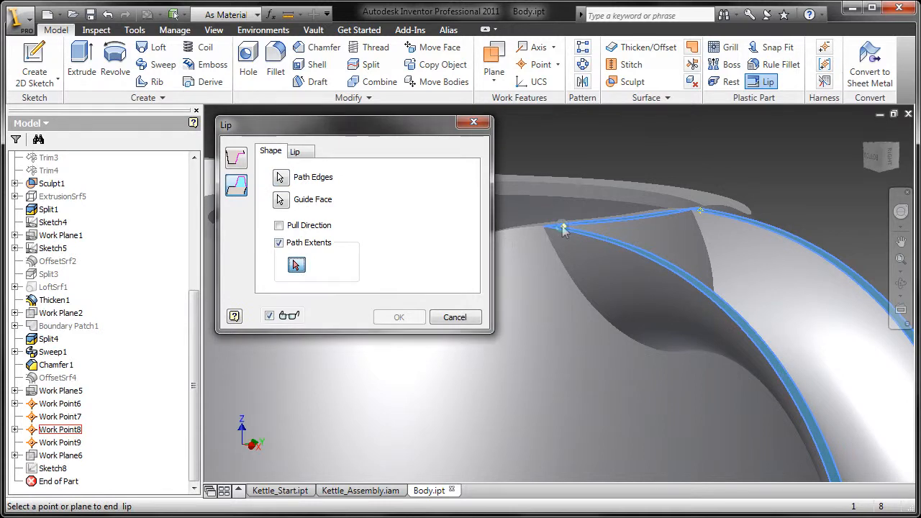
scroll(617, 317, up, 5)
scroll(666, 324, down, 5)
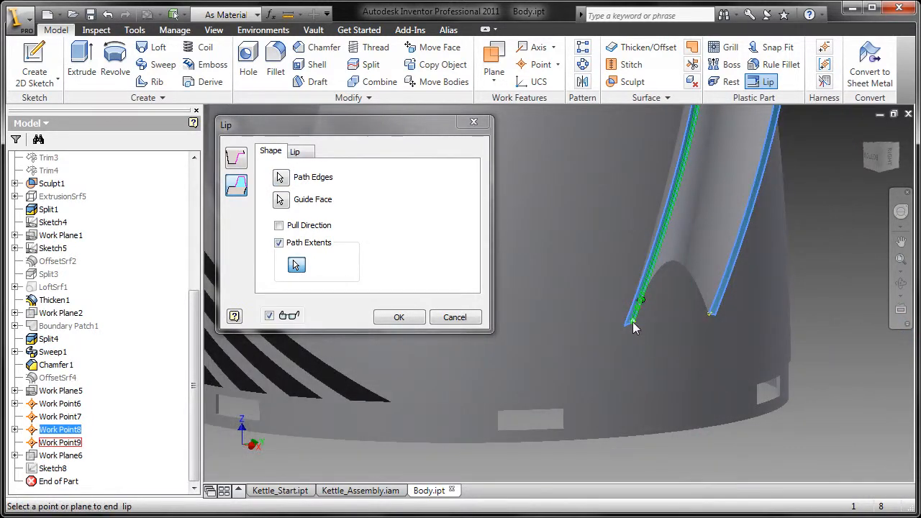
click(632, 327)
scroll(633, 330, down, 5)
scroll(634, 331, up, 5)
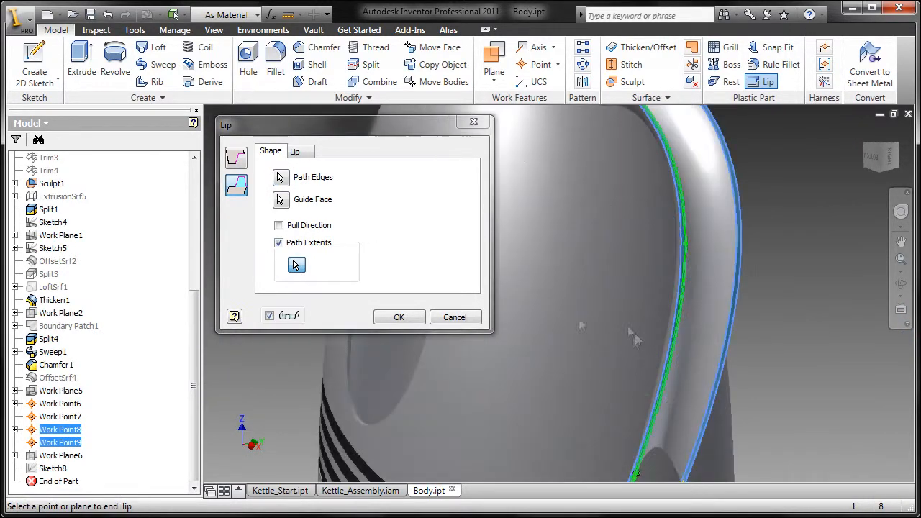
Step: Keep the 1 mm lip width and 0 mm offset and create the lip
click(302, 151)
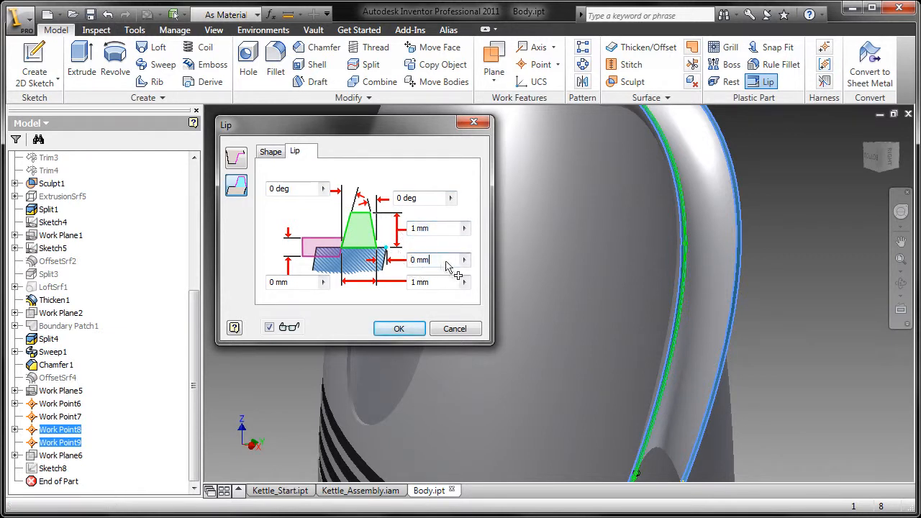
click(448, 284)
click(301, 282)
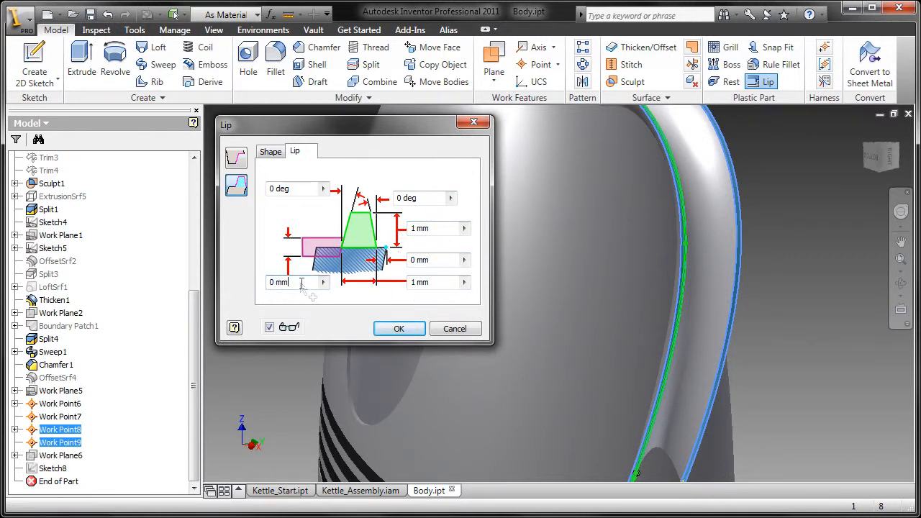
click(408, 330)
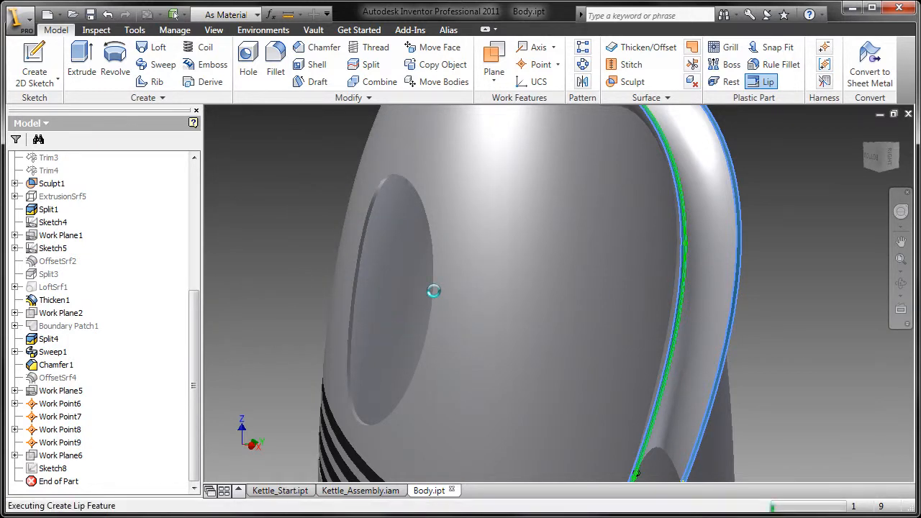
Step: Start a second lip using the handle's opposite edge as its path
scroll(795, 251, up, 3)
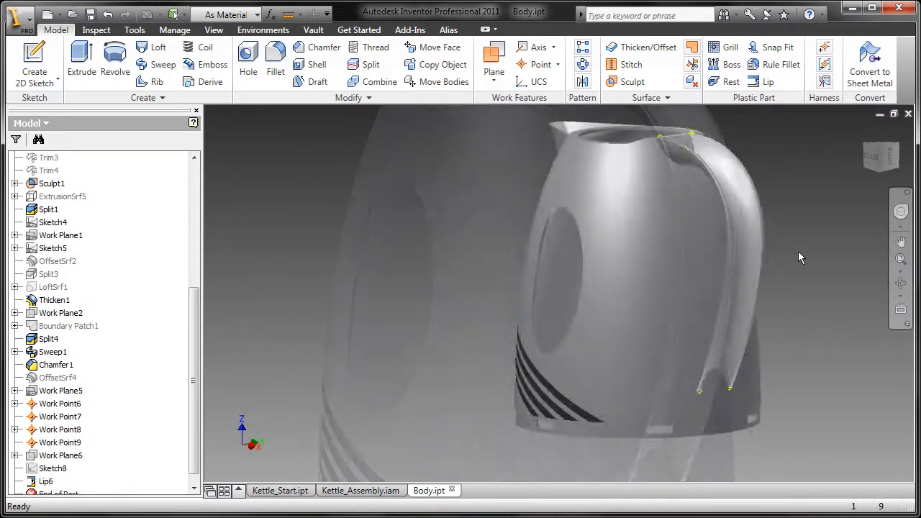
middle_drag(798, 251, 751, 294)
scroll(634, 207, down, 5)
middle_drag(652, 207, 430, 246)
click(762, 81)
scroll(567, 246, up, 5)
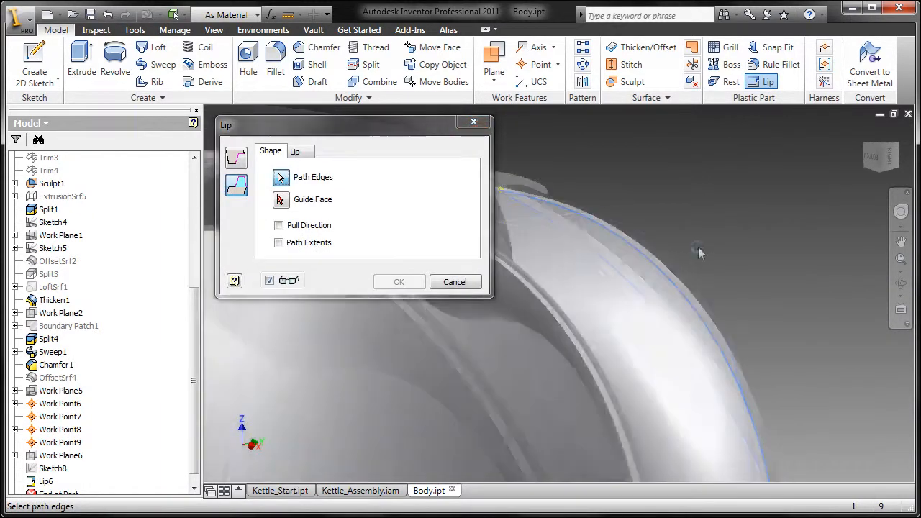
middle_drag(552, 271, 626, 284)
click(501, 363)
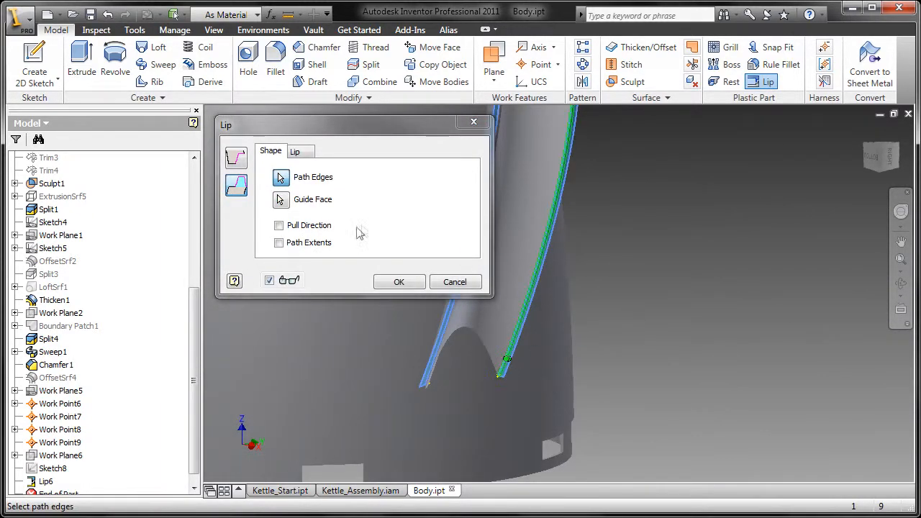
Step: Limit the second lip's path to end at Work Point6 and Work Point7
click(280, 242)
middle_drag(633, 180, 720, 481)
middle_drag(550, 108, 629, 284)
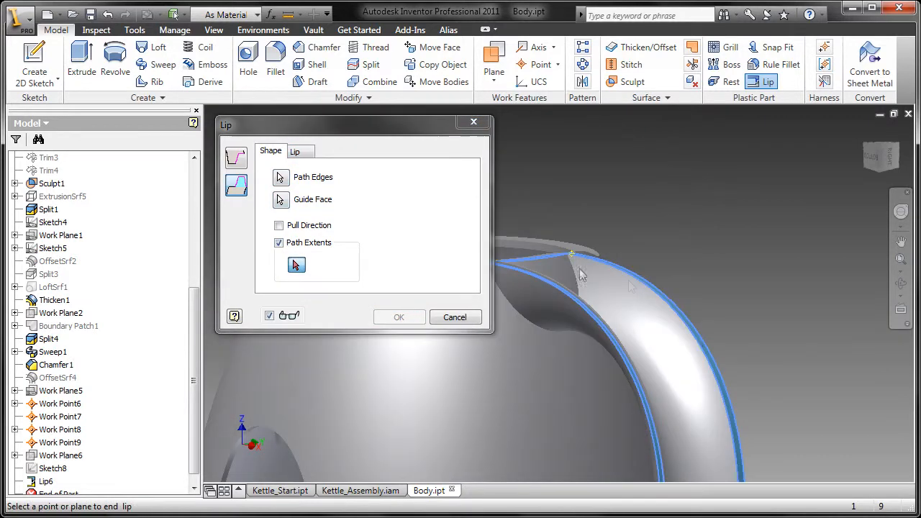
click(572, 255)
middle_drag(694, 471, 611, 130)
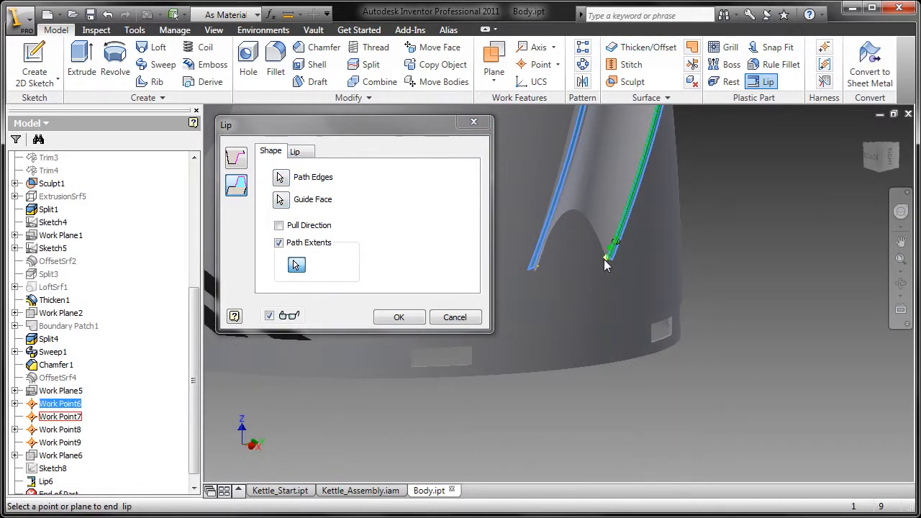
Step: Review the Lip tab size and angle values and create Lip7
click(301, 152)
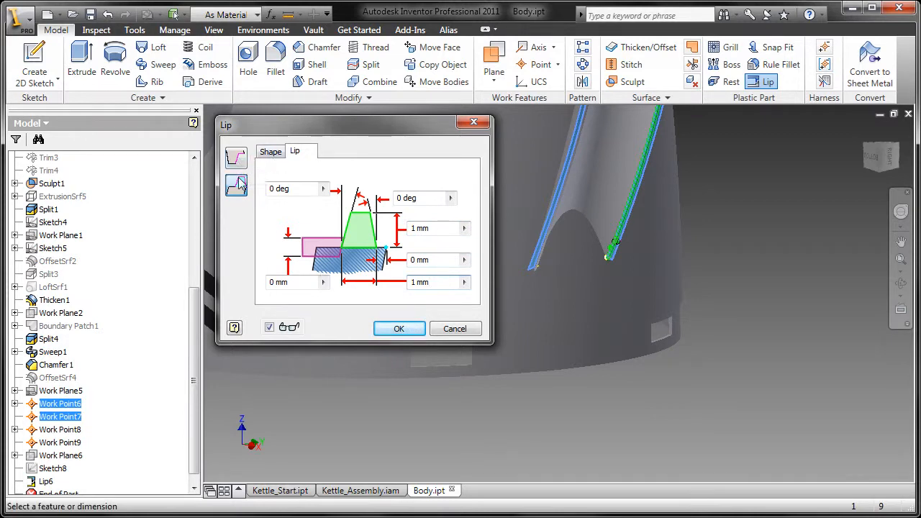
click(398, 328)
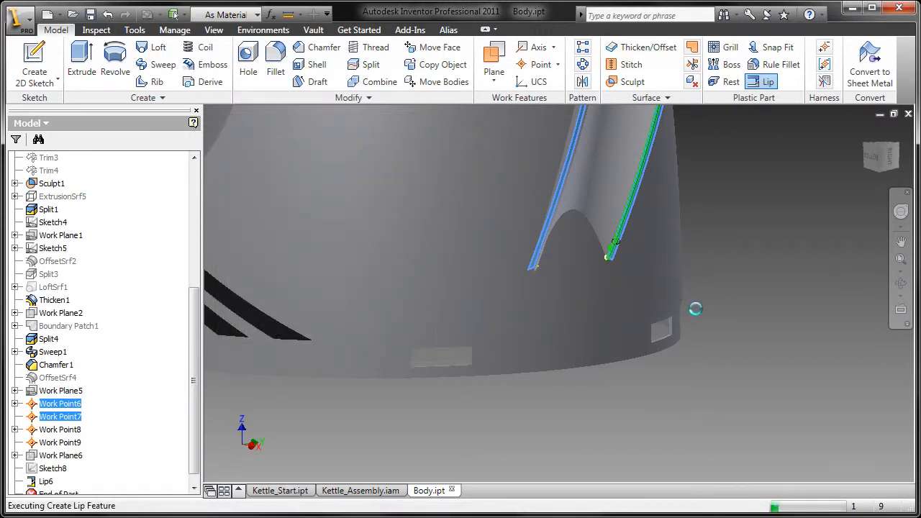
scroll(716, 277, down, 3)
middle_drag(725, 213, 670, 404)
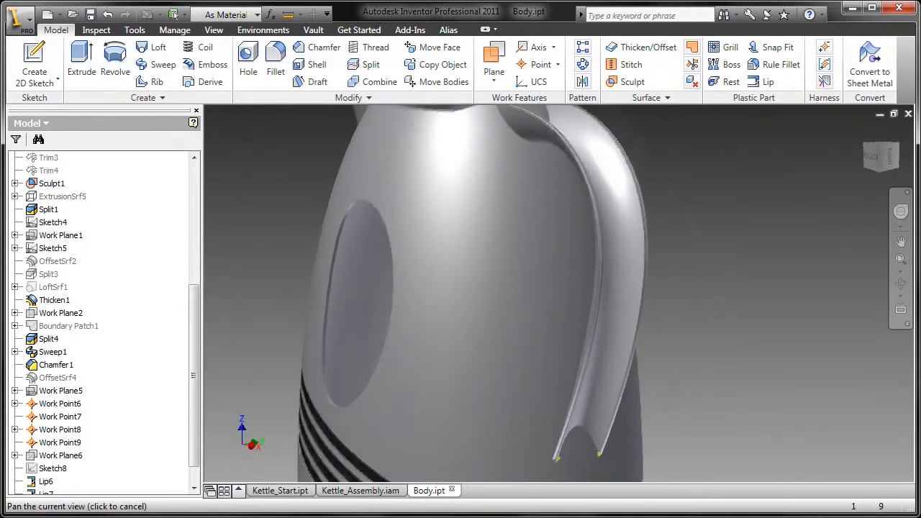
scroll(678, 385, down, 3)
scroll(61, 461, down, 1)
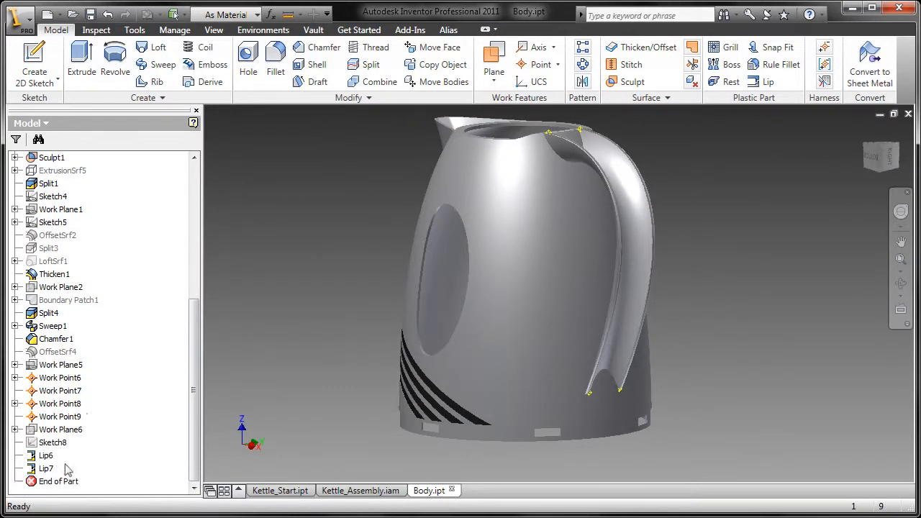
Step: Make Sketch8 visible and orbit the kettle to look inside the handle
right_click(43, 445)
click(100, 347)
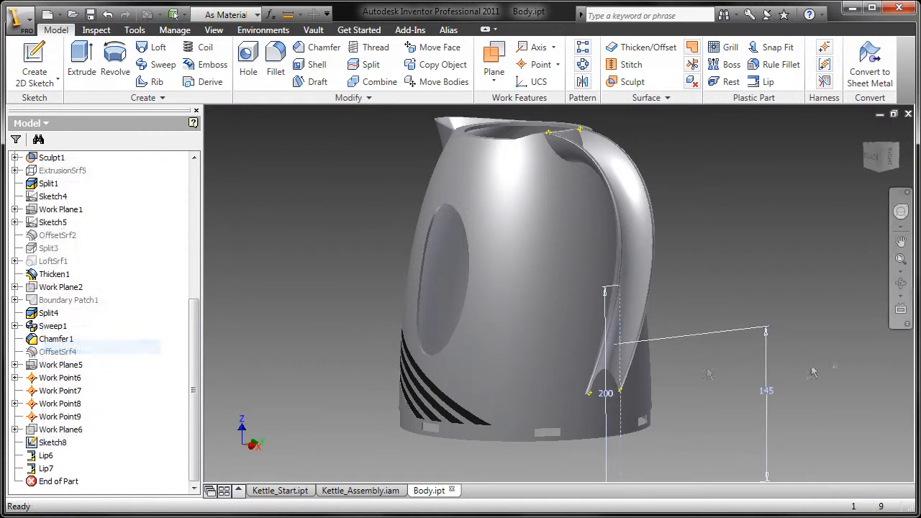
shift+middle_drag(815, 370, 698, 352)
scroll(533, 347, up, 5)
middle_drag(533, 348, 576, 349)
scroll(534, 331, down, 4)
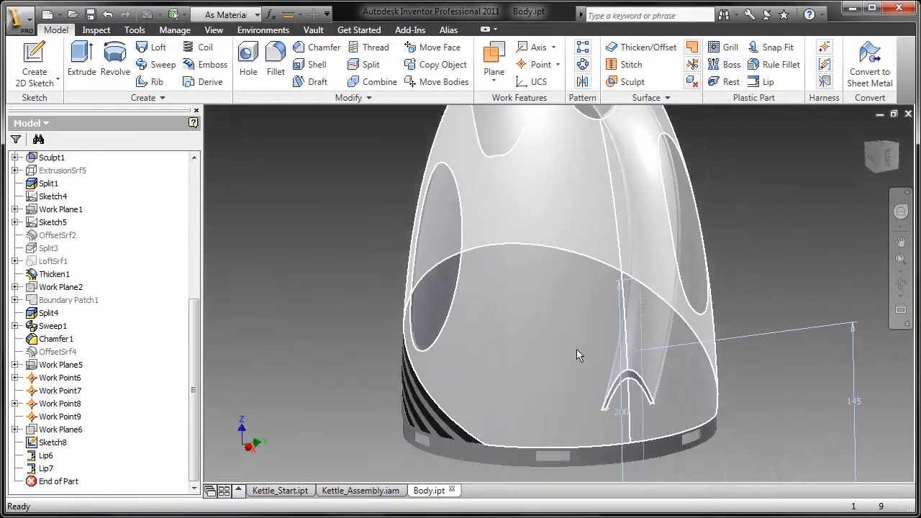
mouse_move(745, 287)
shift+middle_down()
mouse_move(774, 280)
mouse_move(759, 285)
shift+middle_up()
Step: Start a Head-type boss at the Sketch8 point with a 0.5 mm fillet
click(728, 64)
scroll(715, 374, up, 4)
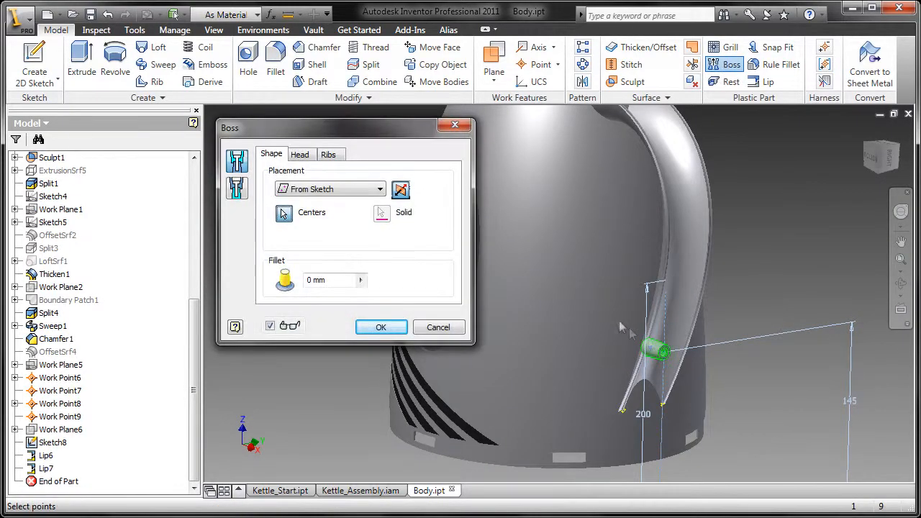
middle_drag(716, 374, 659, 286)
mouse_move(584, 341)
shift+middle_down()
mouse_move(772, 346)
mouse_move(579, 344)
shift+middle_up()
click(242, 192)
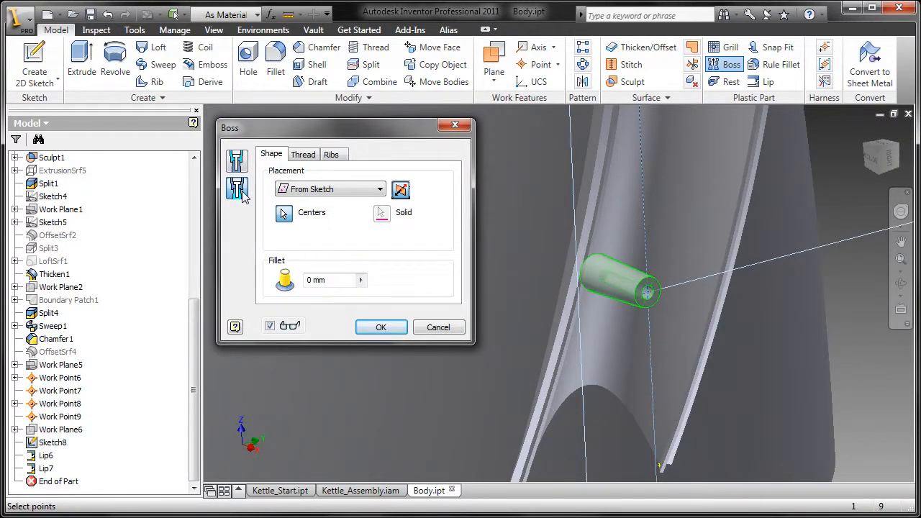
click(242, 164)
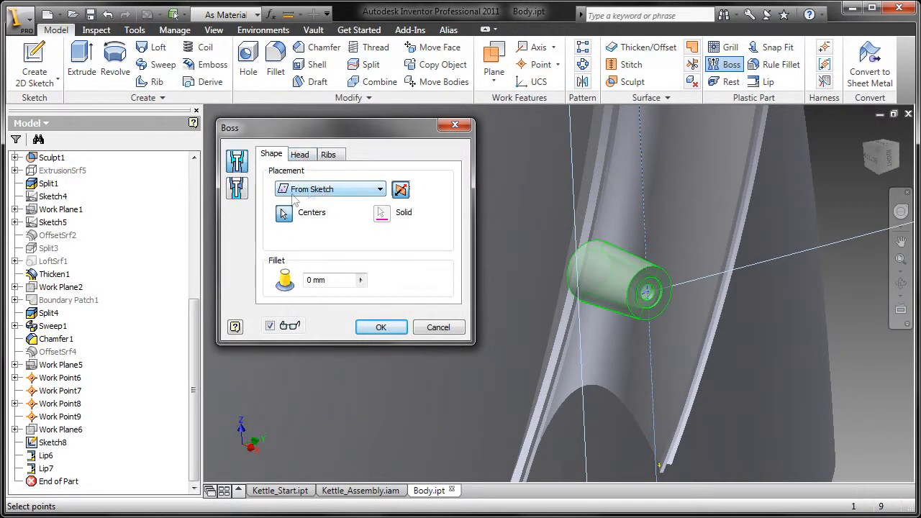
click(361, 280)
click(339, 284)
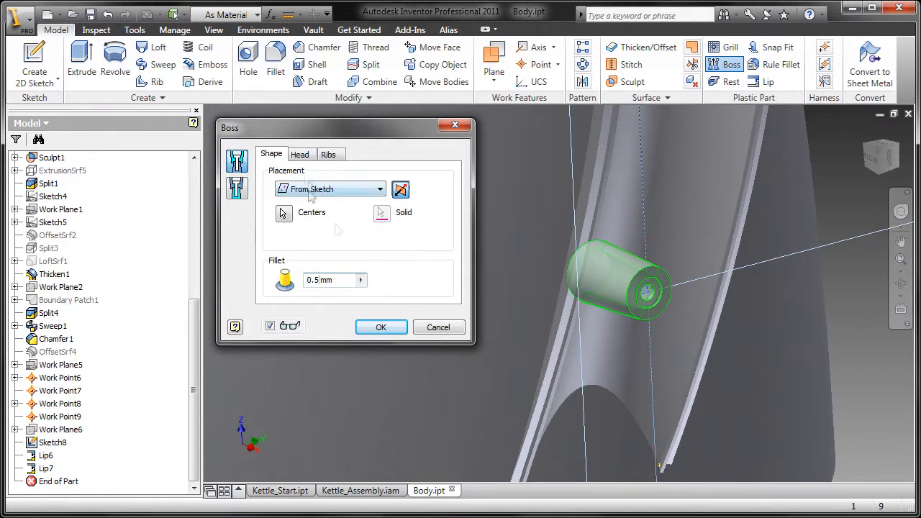
click(299, 154)
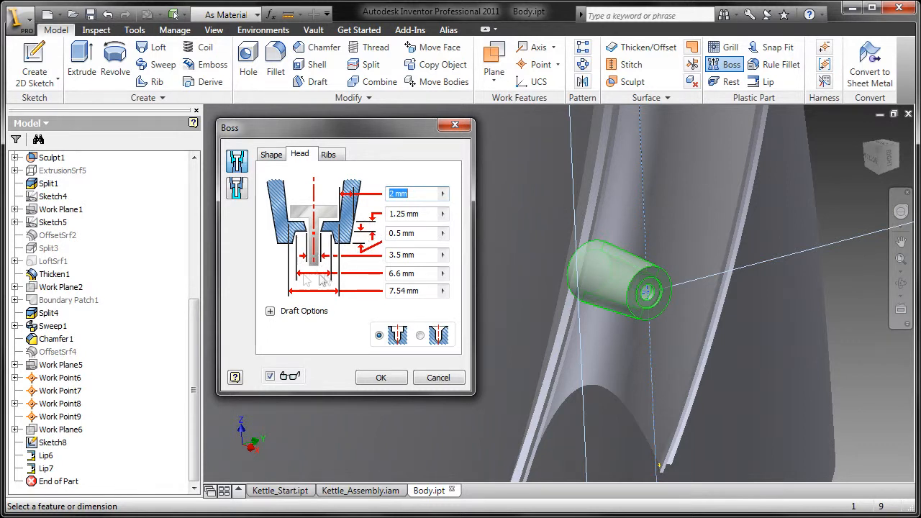
Step: Add three stiffening ribs to the boss, review draft and fillet options, and create Boss1
click(270, 311)
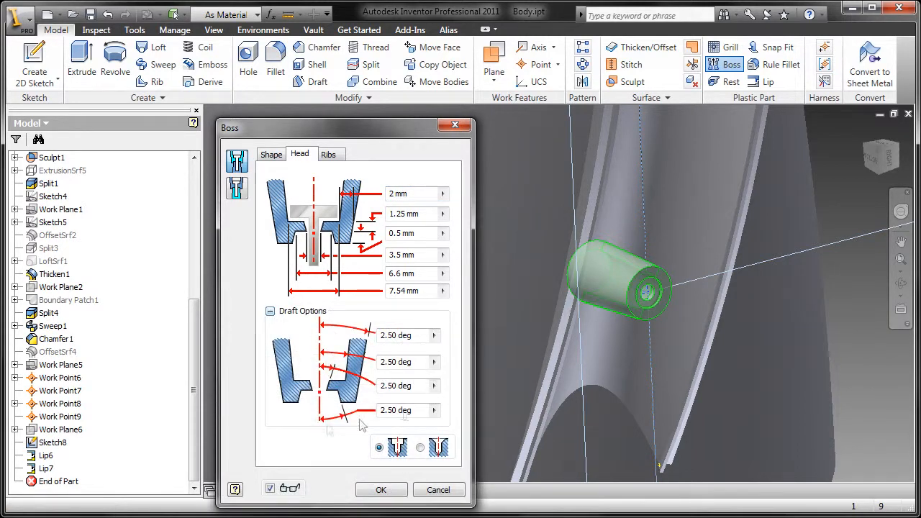
drag(379, 410, 406, 412)
drag(324, 137, 320, 98)
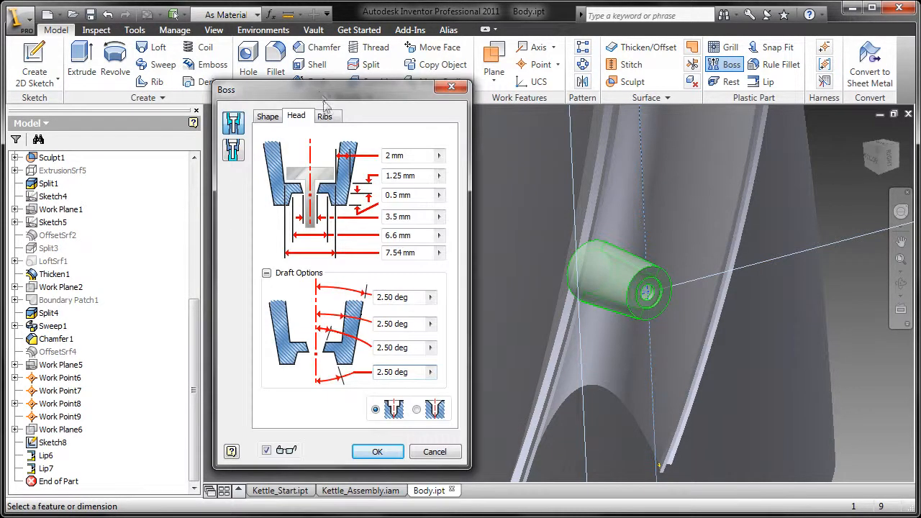
click(329, 118)
click(266, 141)
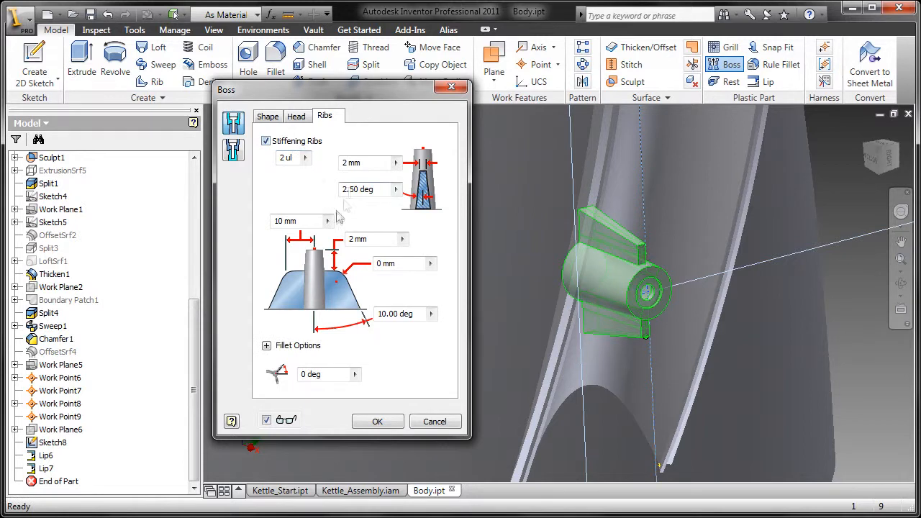
double_click(285, 159)
text(3)
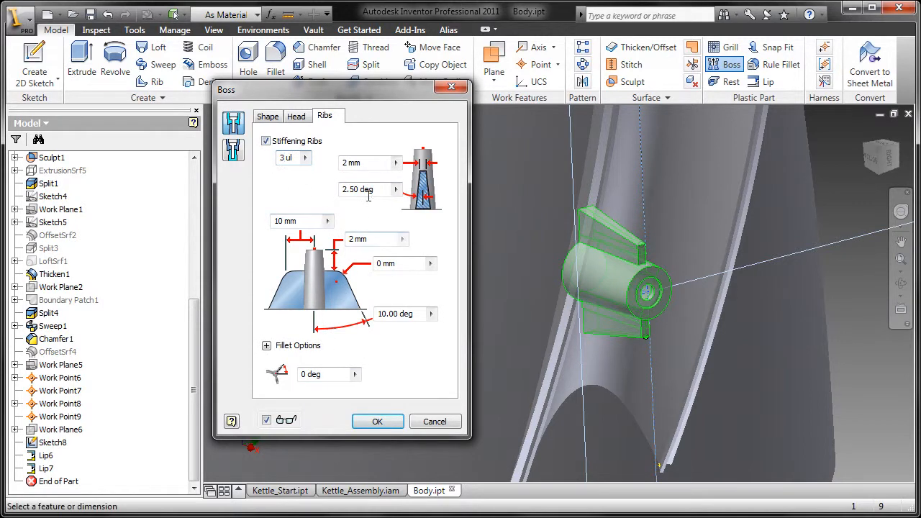
click(354, 374)
click(266, 345)
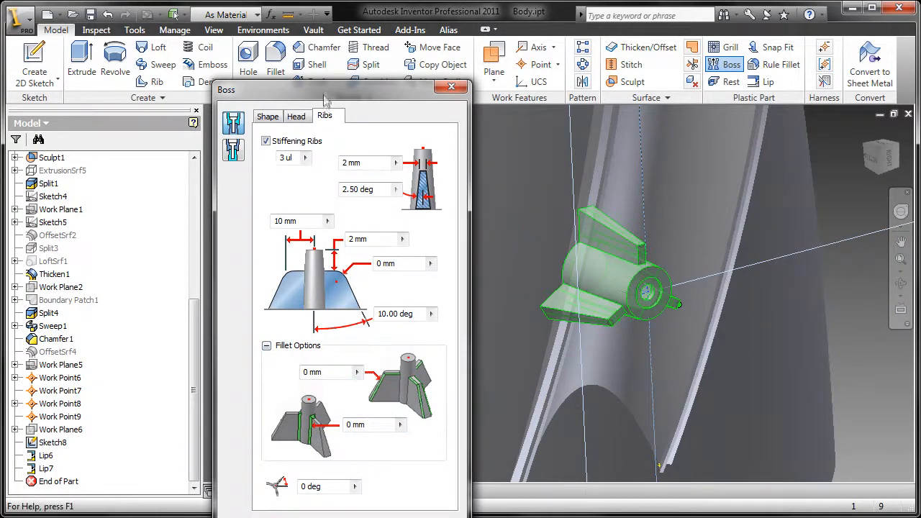
drag(326, 97, 323, 41)
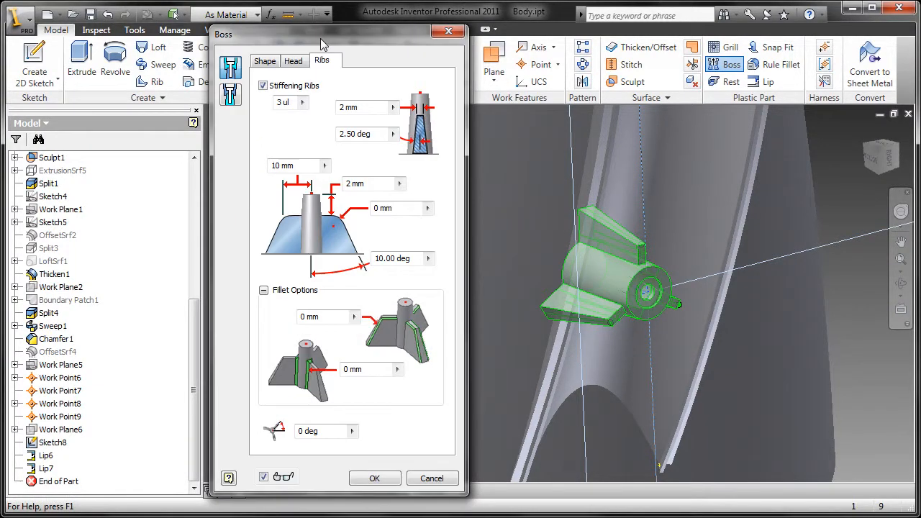
click(374, 478)
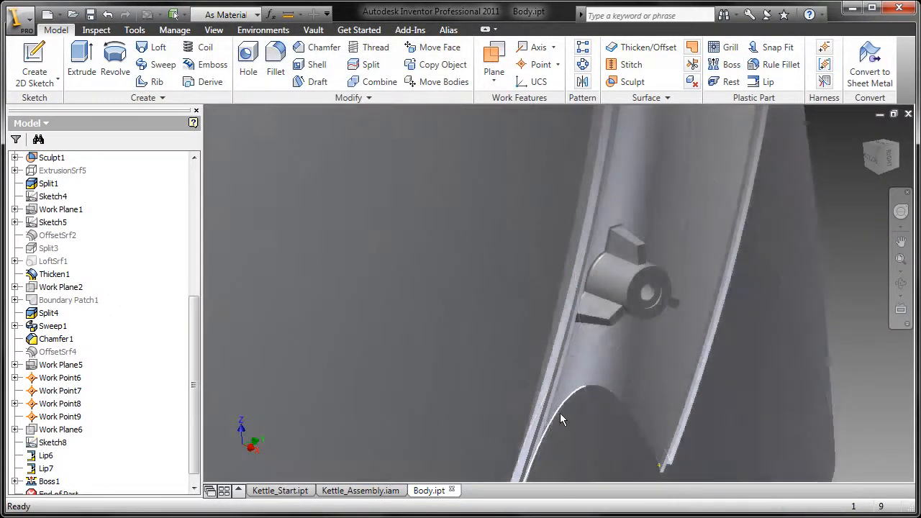
shift+middle_drag(560, 413, 643, 401)
scroll(653, 408, up, 5)
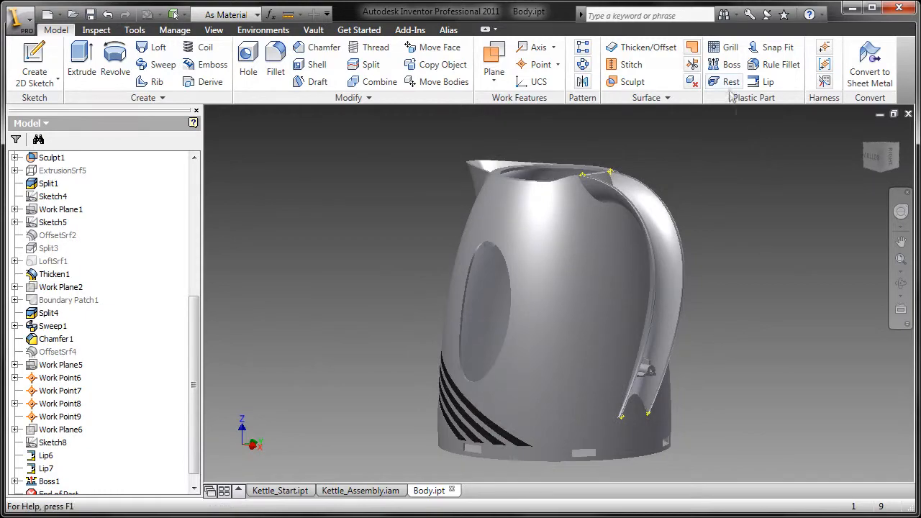
shift+middle_drag(751, 291, 743, 288)
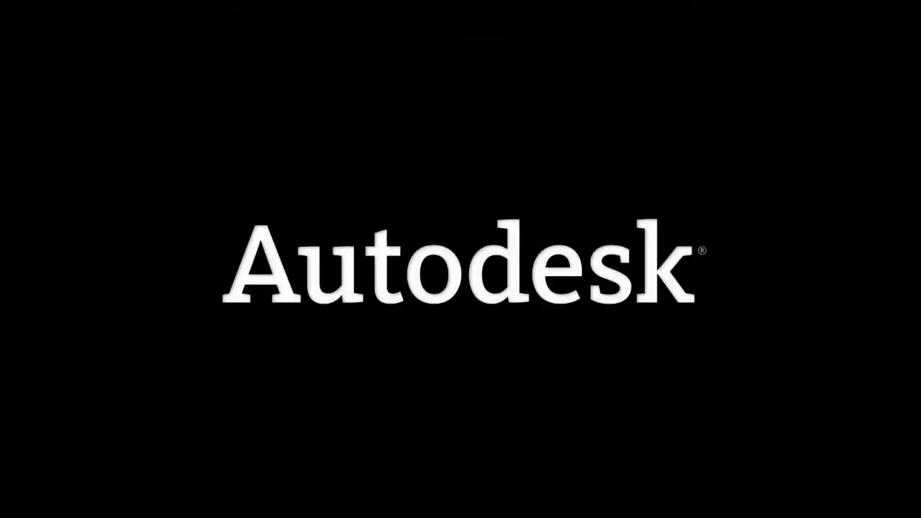